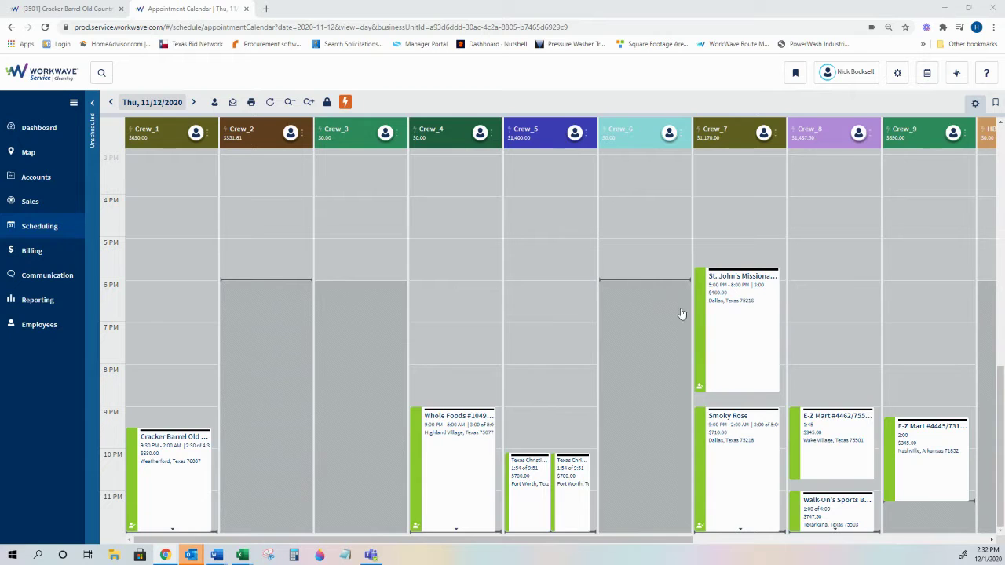
- Open the Cracker Barrel account's work orders and filter them by the Cracker Barrel #322 - Benbrook agreement
click(84, 8)
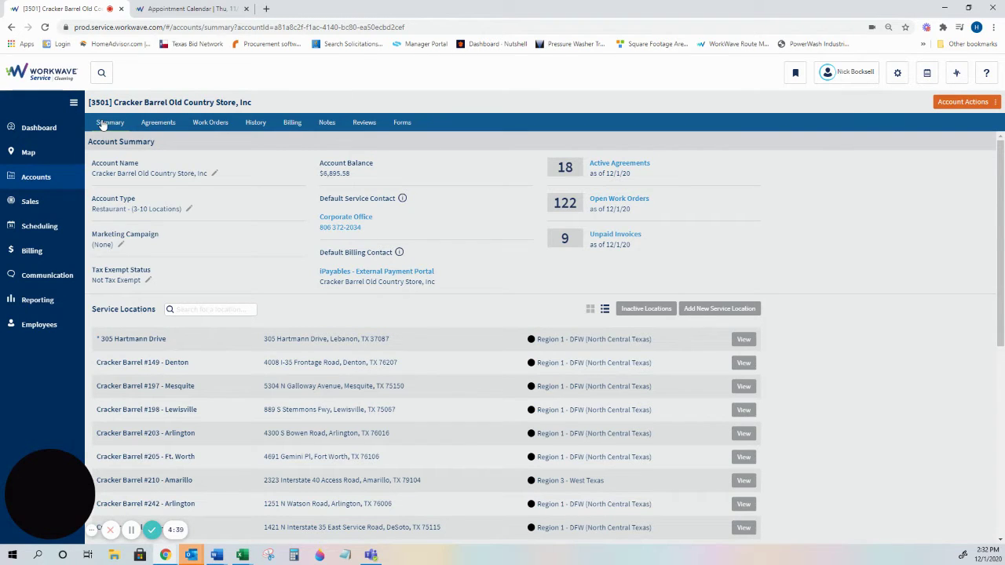
click(210, 124)
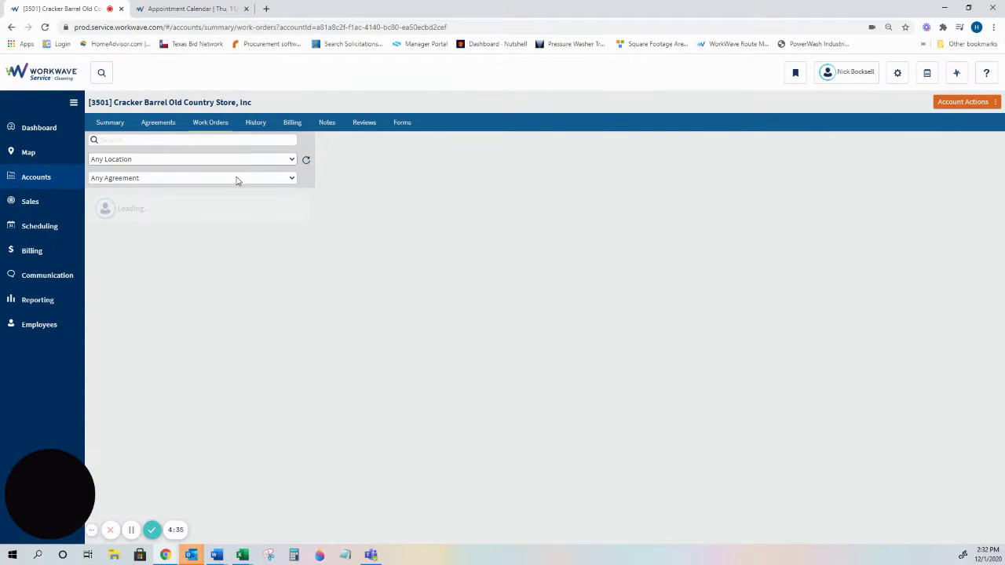
click(238, 179)
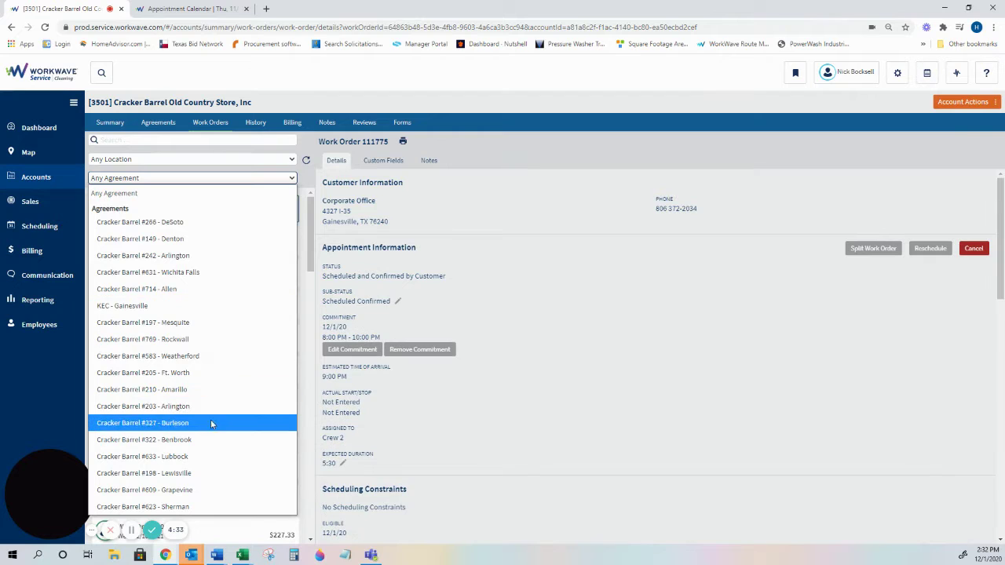
click(213, 440)
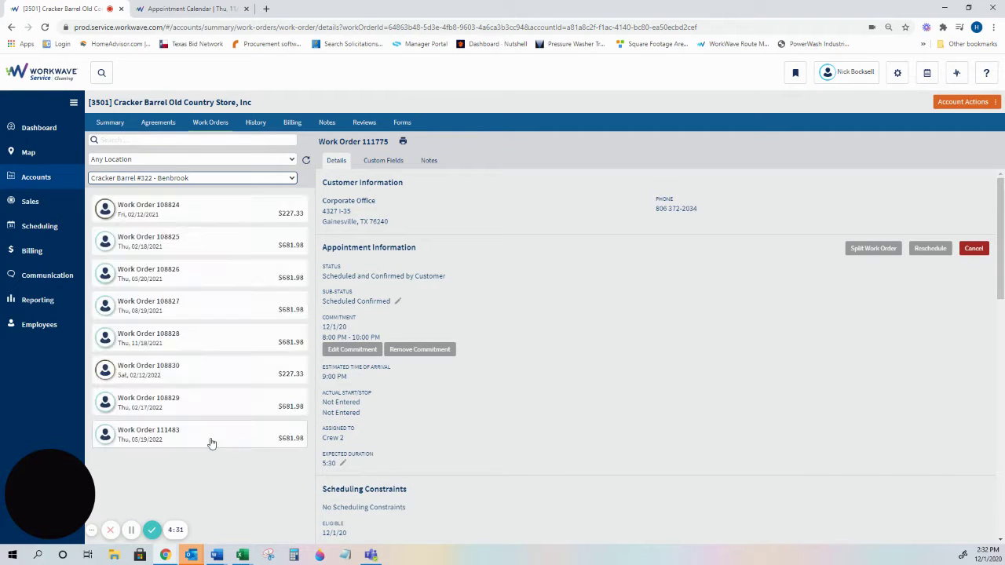
- Review the Cracker Barrel account's notes, from the newest entry to the oldest
click(327, 124)
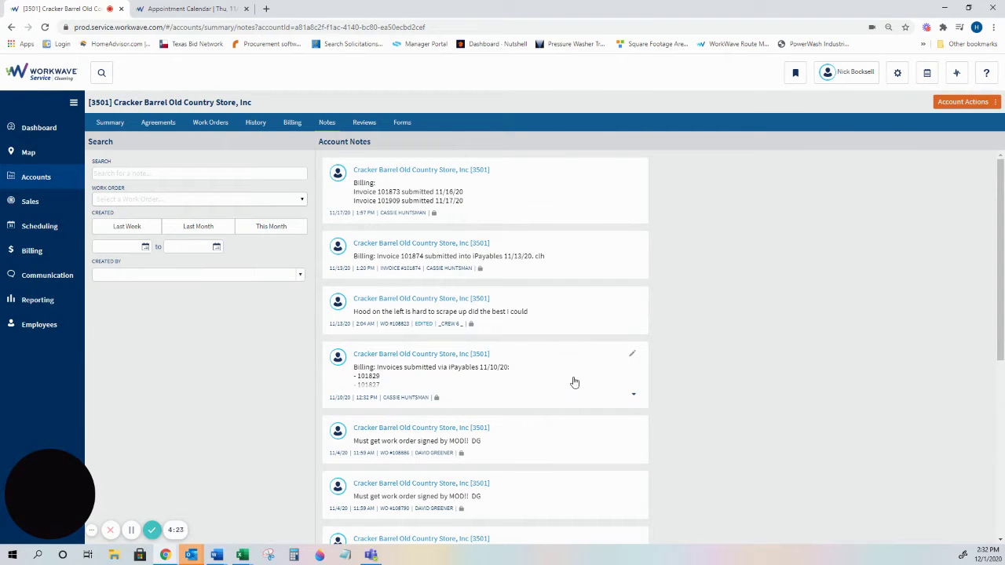
scroll(572, 381, down, 2)
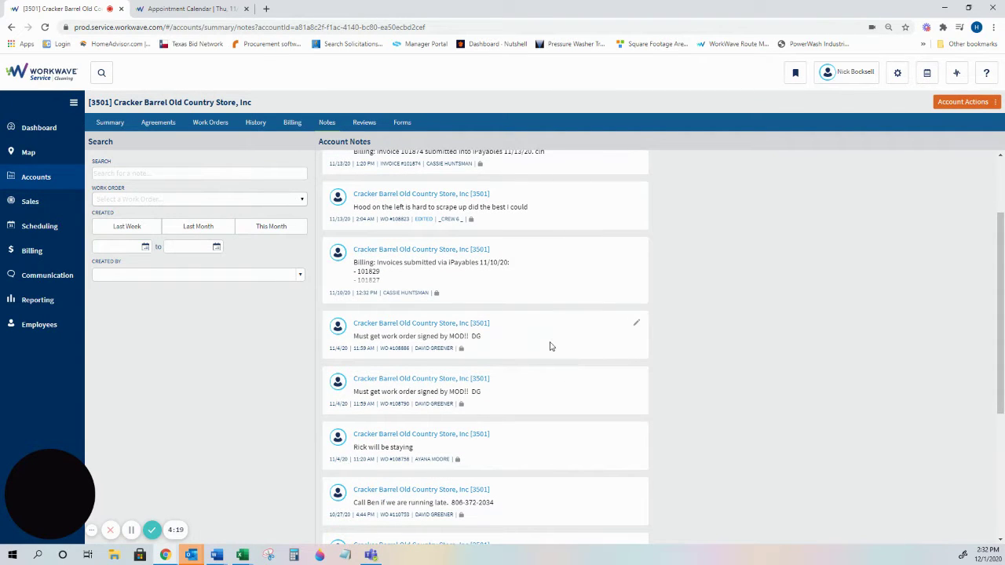
scroll(551, 347, down, 3)
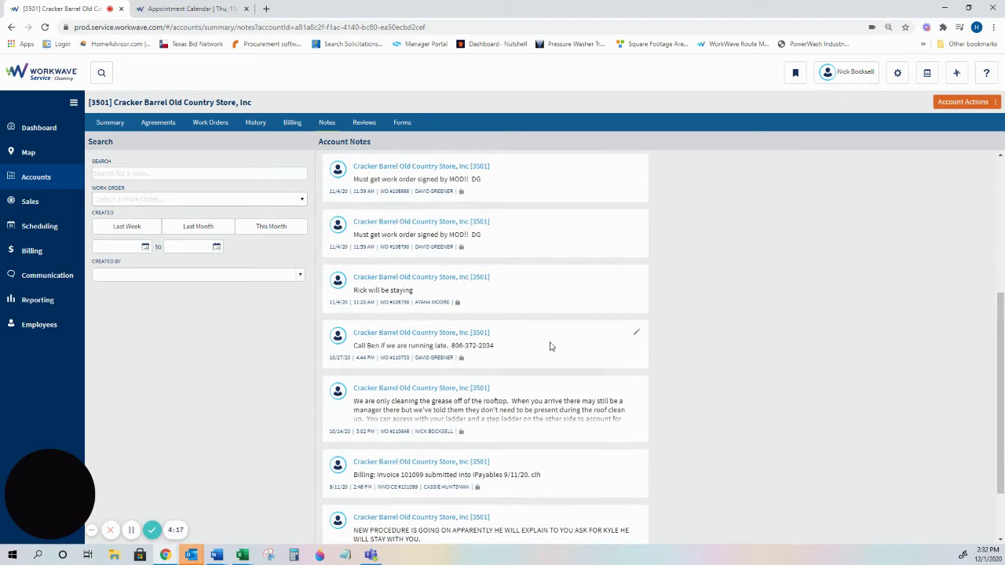
scroll(551, 346, down, 1)
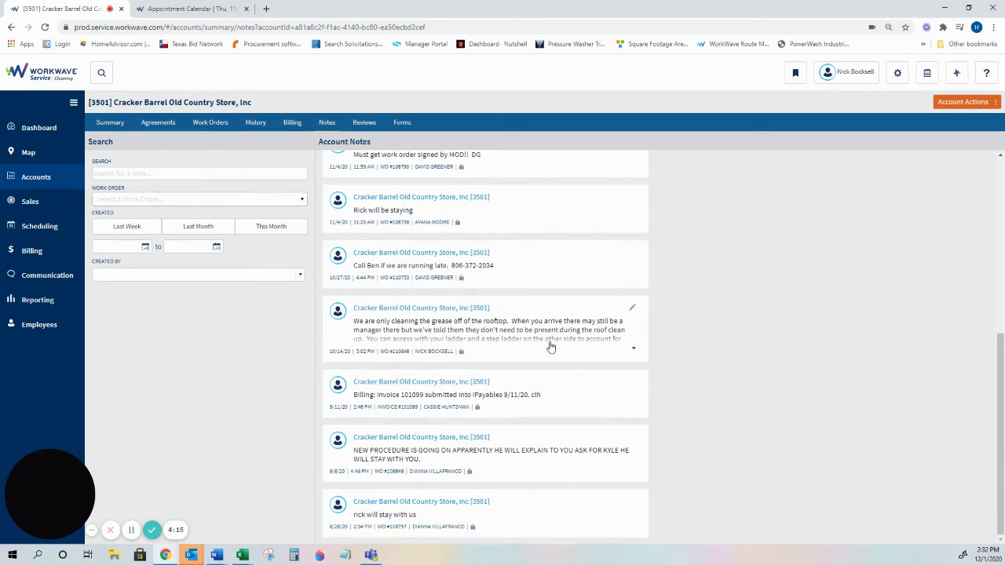
scroll(550, 346, up, 5)
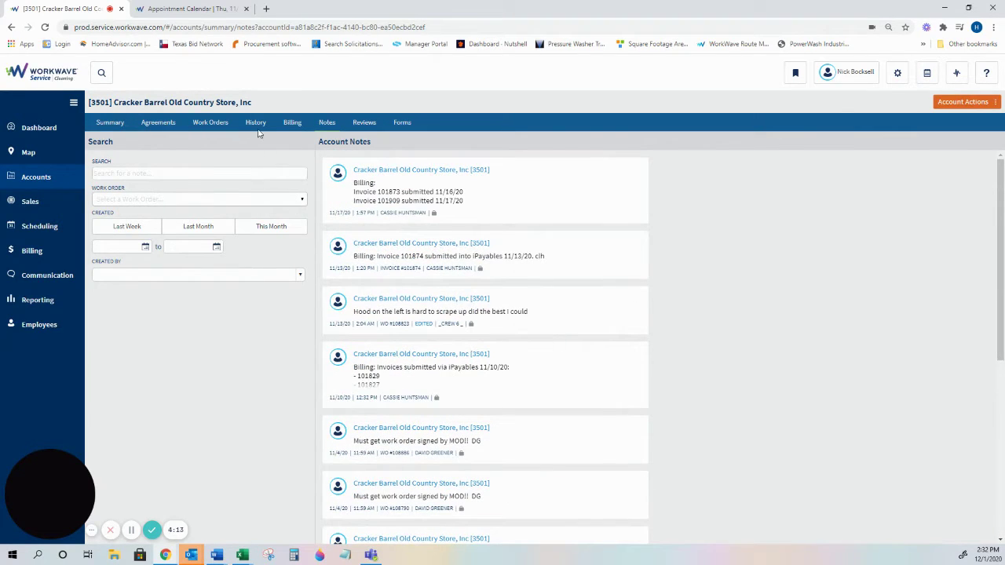
- Return to the work orders, filter them by Cracker Barrel #322 - Benbrook, and start rescheduling the 02/18/2021 order
click(218, 124)
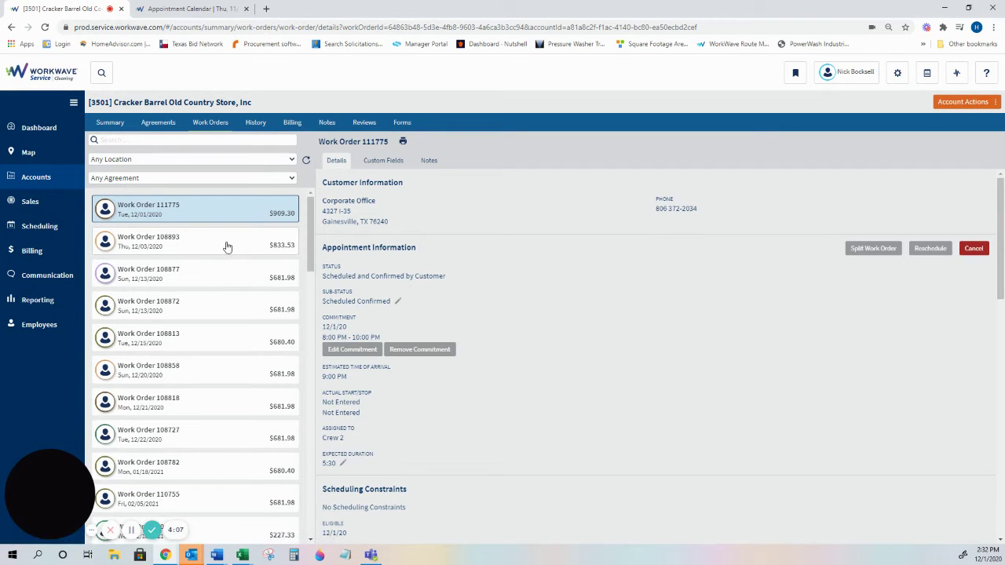
click(234, 179)
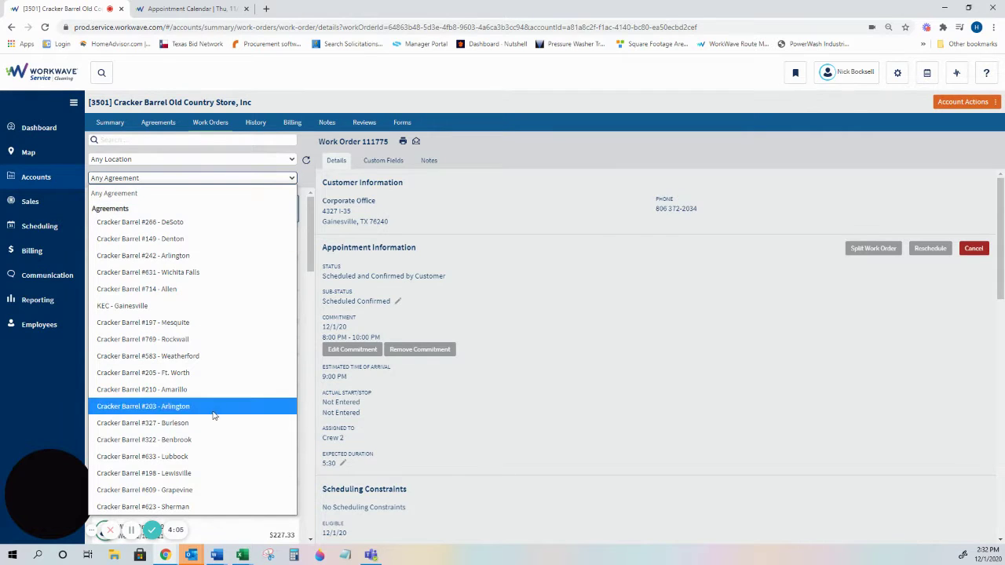
click(215, 440)
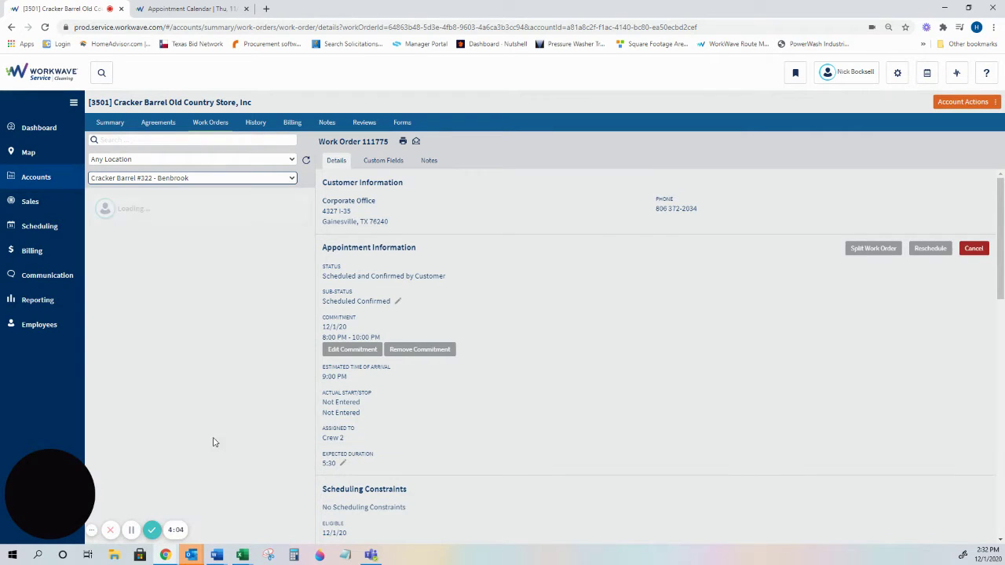
click(231, 246)
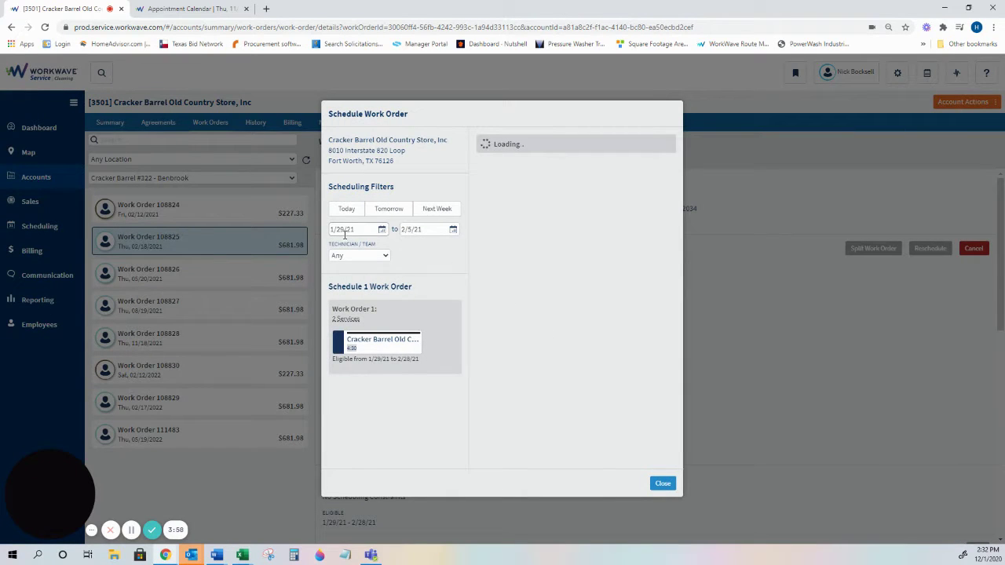
- Set the scheduling date range to 11/10/20 through 11/12/20
click(344, 229)
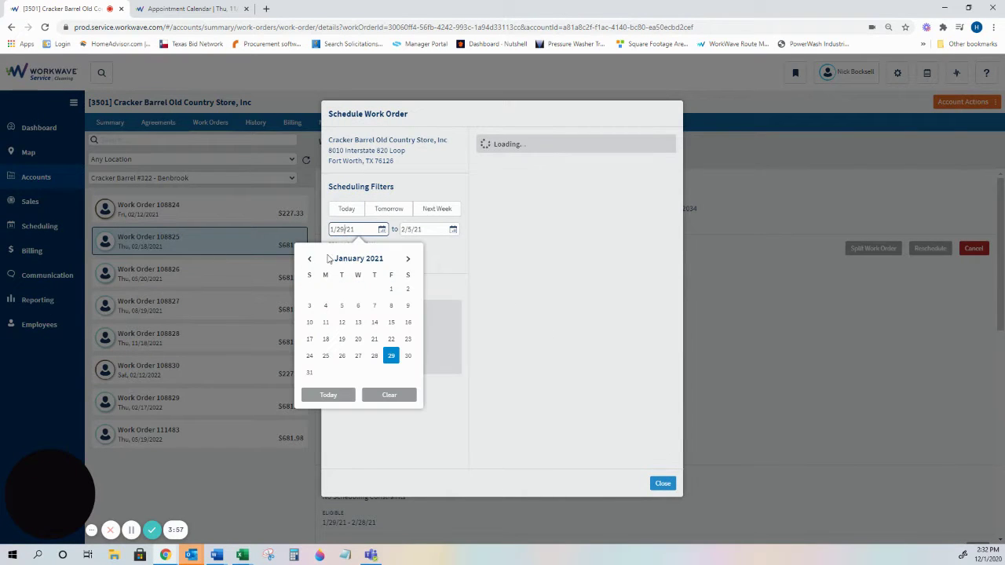
click(309, 259)
click(309, 259)
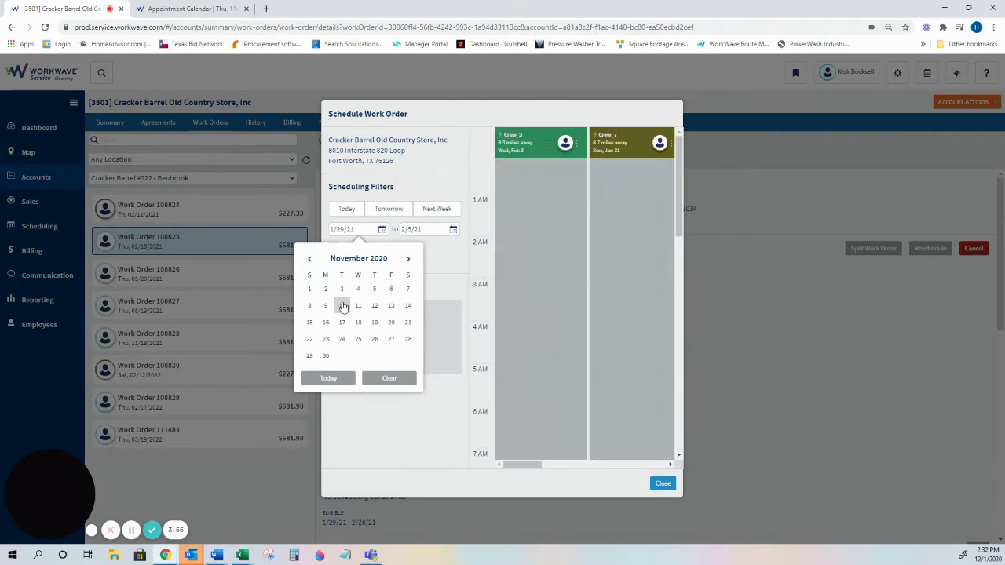
click(343, 306)
click(436, 228)
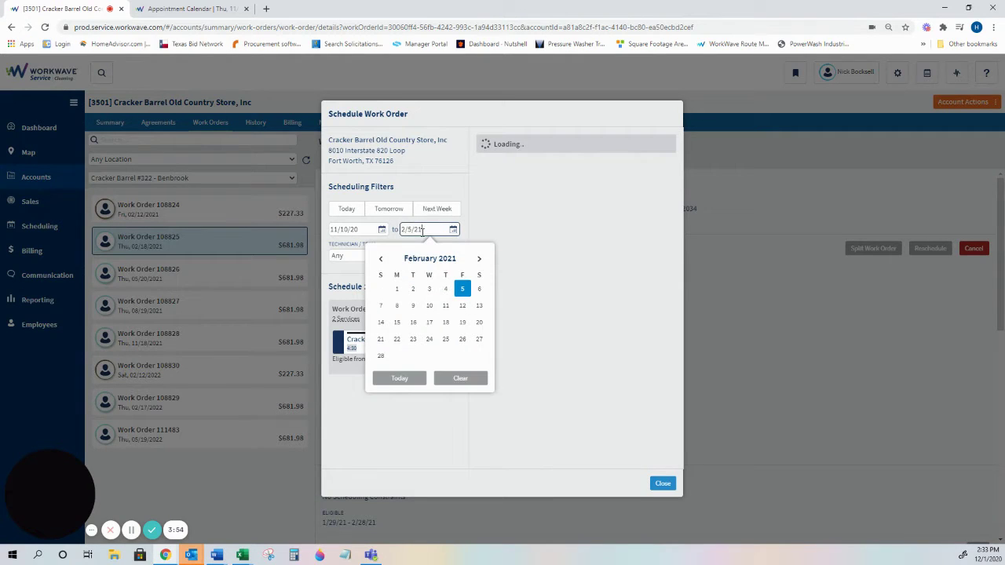
click(383, 259)
click(382, 260)
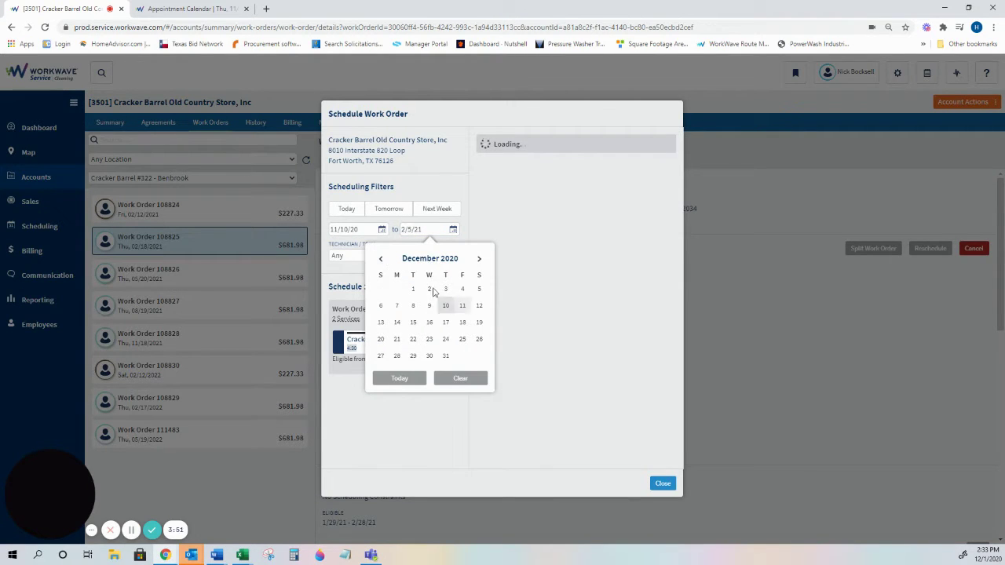
click(380, 259)
click(445, 306)
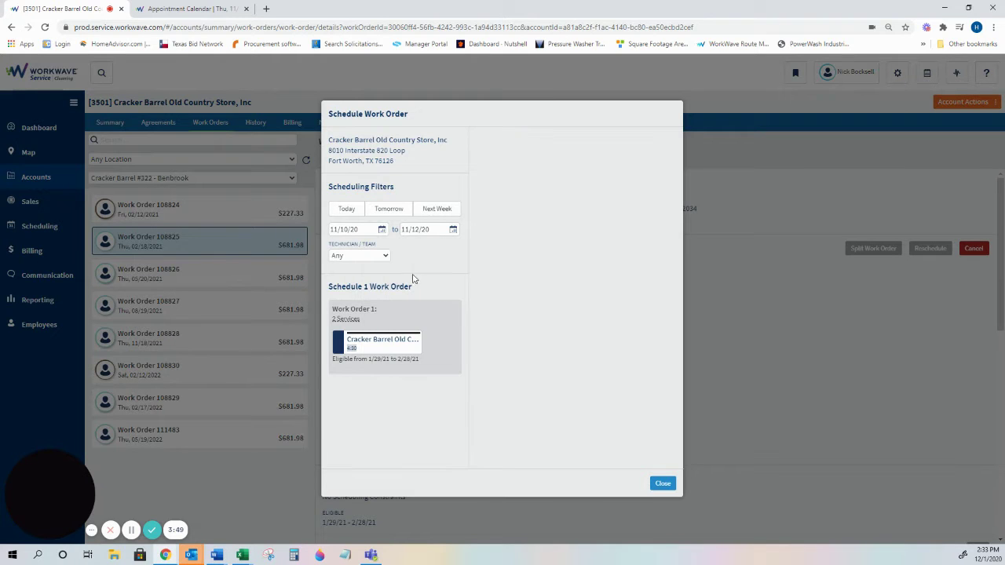
- Limit the scheduling calendar to the Crew_2 team and bring up its evening slots for Thursday, November 12
click(359, 255)
scroll(352, 388, down, 6)
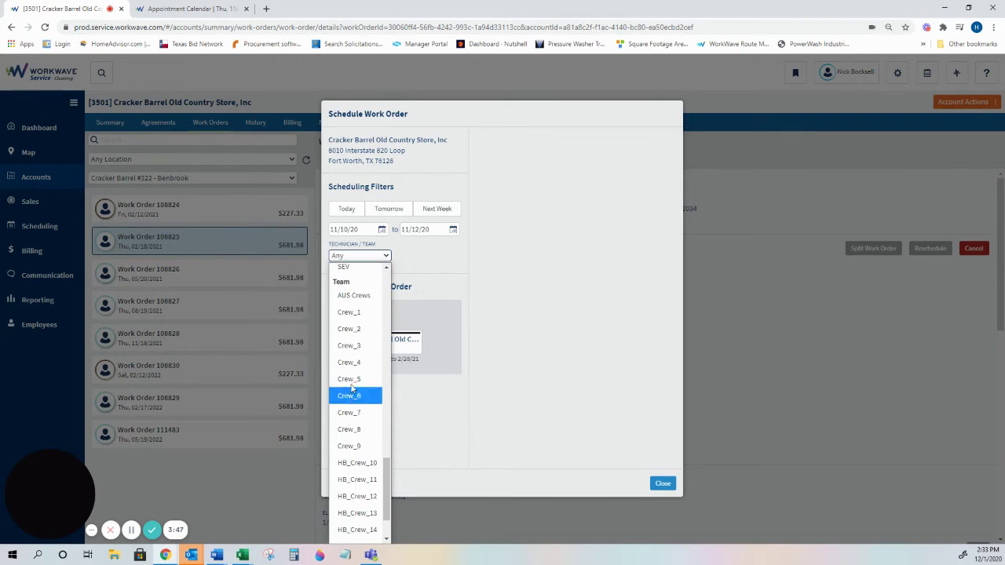
click(351, 329)
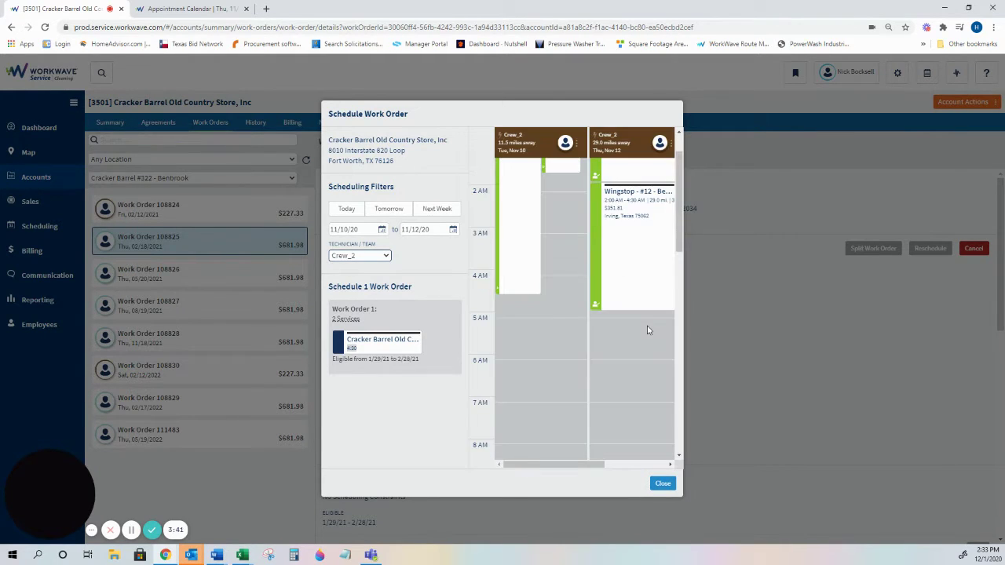
scroll(565, 407, down, 10)
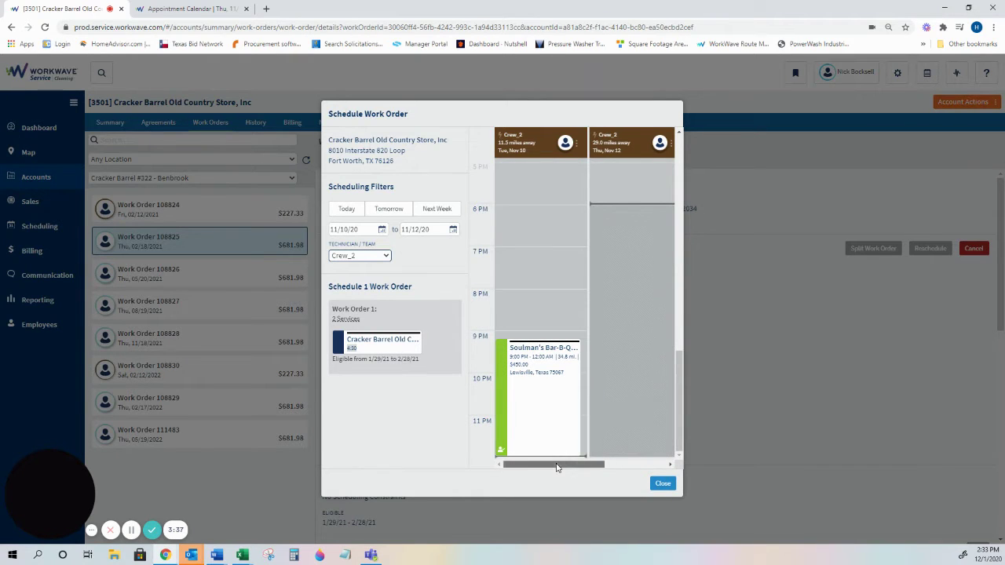
drag(564, 465, 585, 469)
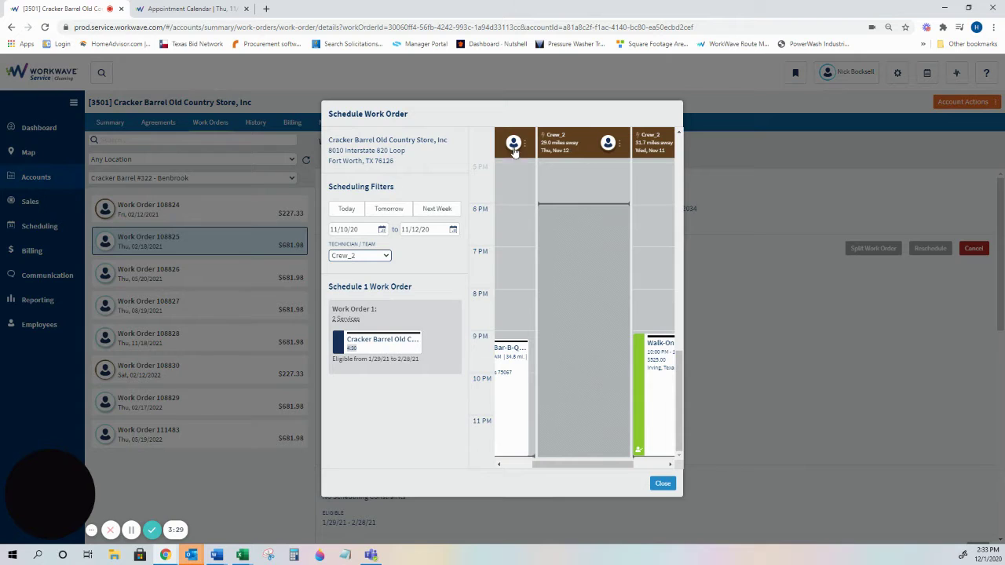
mouse_move(568, 472)
mouse_down()
mouse_move(541, 472)
mouse_move(605, 475)
mouse_move(568, 482)
mouse_up()
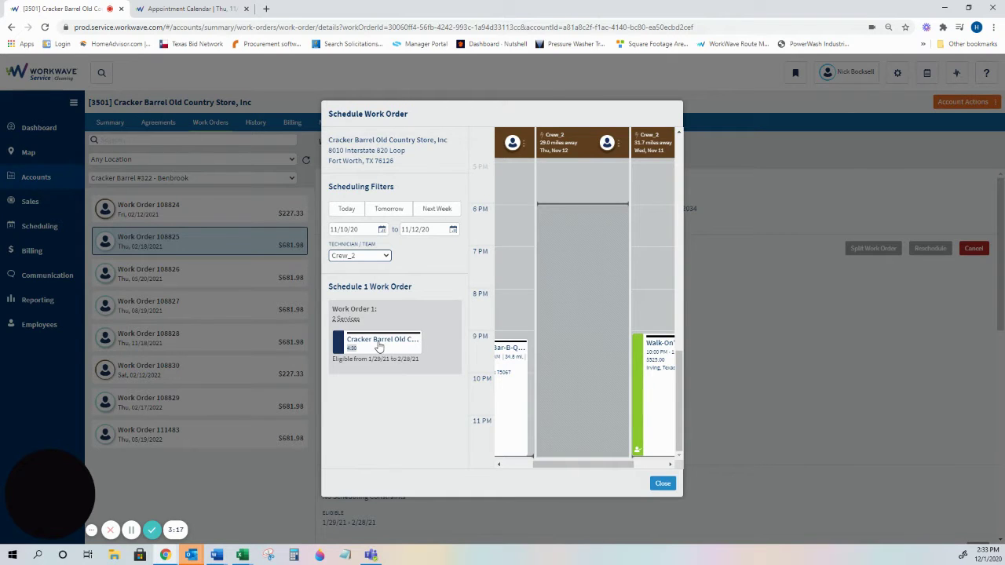
- Schedule the work order for Crew_2 on Thursday, November 12, 2020 at 9:00 PM, rescheduling its recurring work orders as well
drag(382, 348, 585, 343)
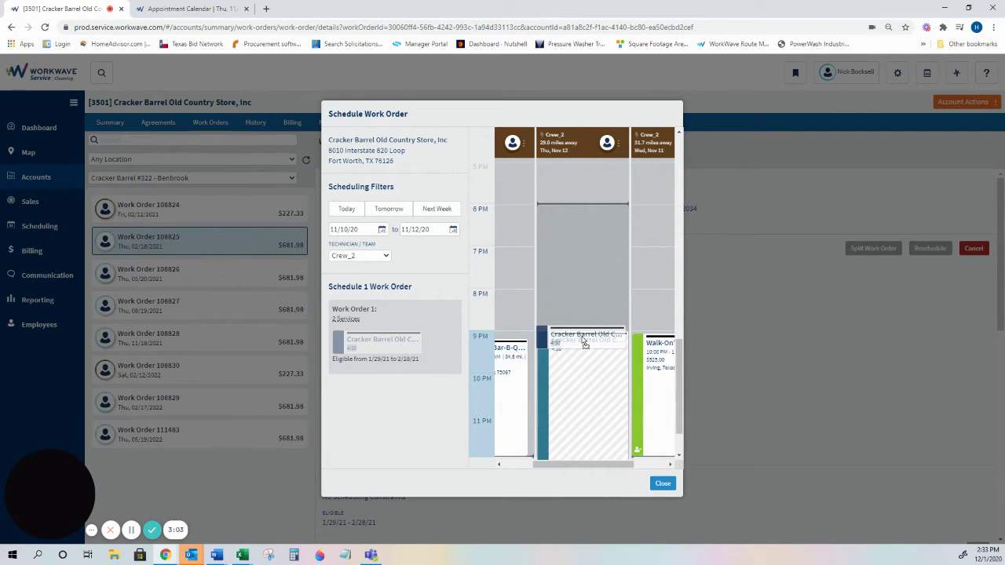
mouse_move(585, 344)
mouse_down()
mouse_move(584, 381)
mouse_move(586, 343)
mouse_up()
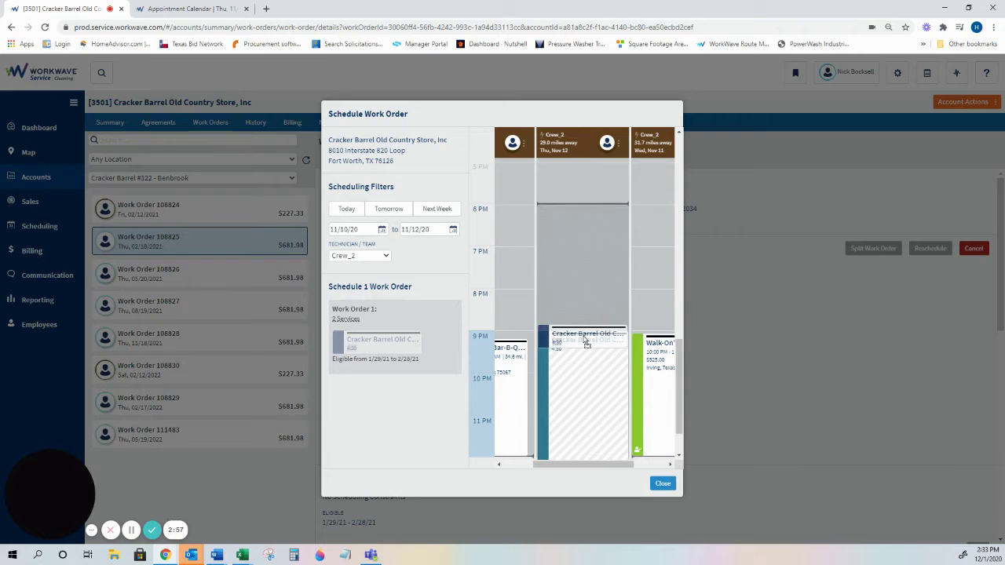
drag(586, 342, 585, 339)
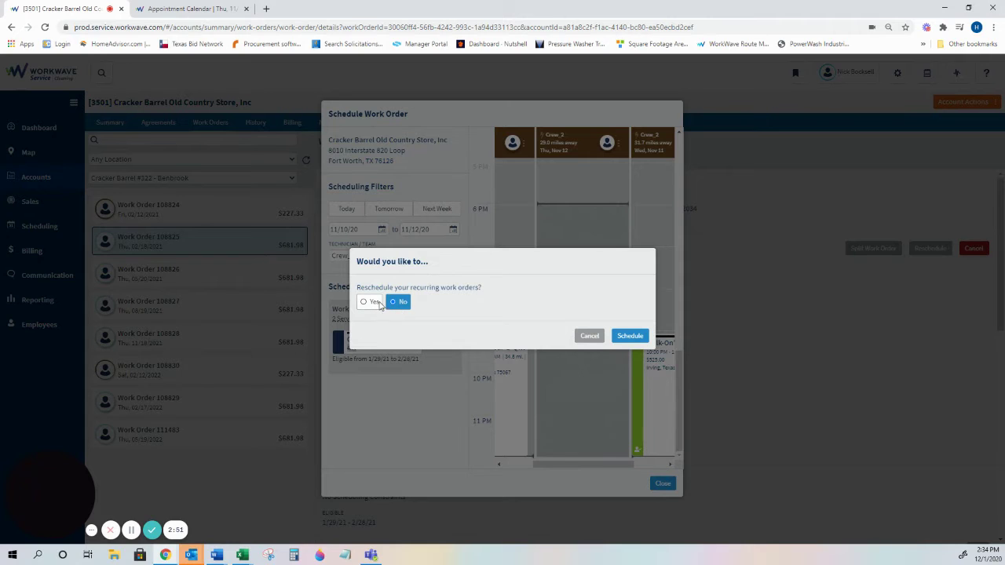
click(375, 302)
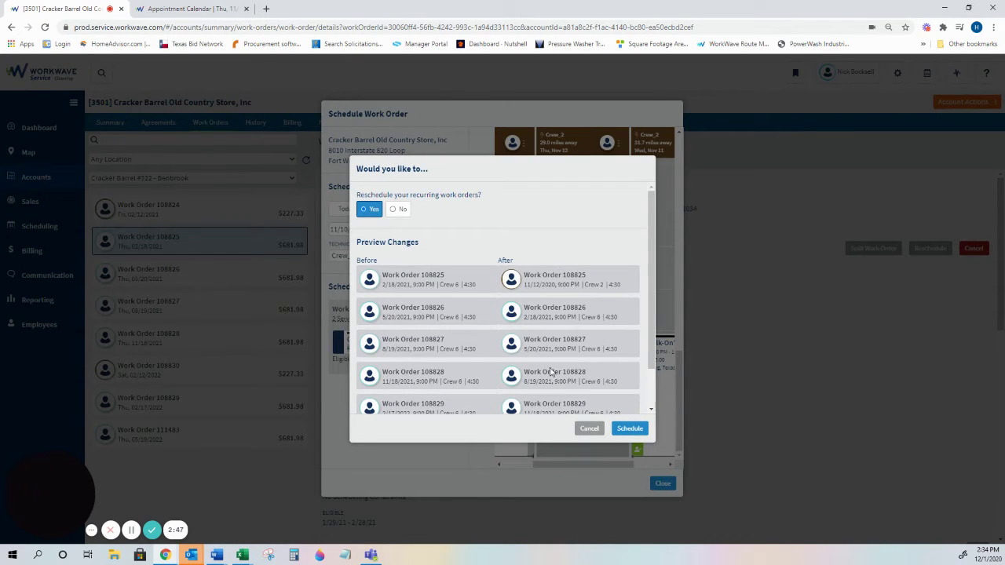
click(630, 429)
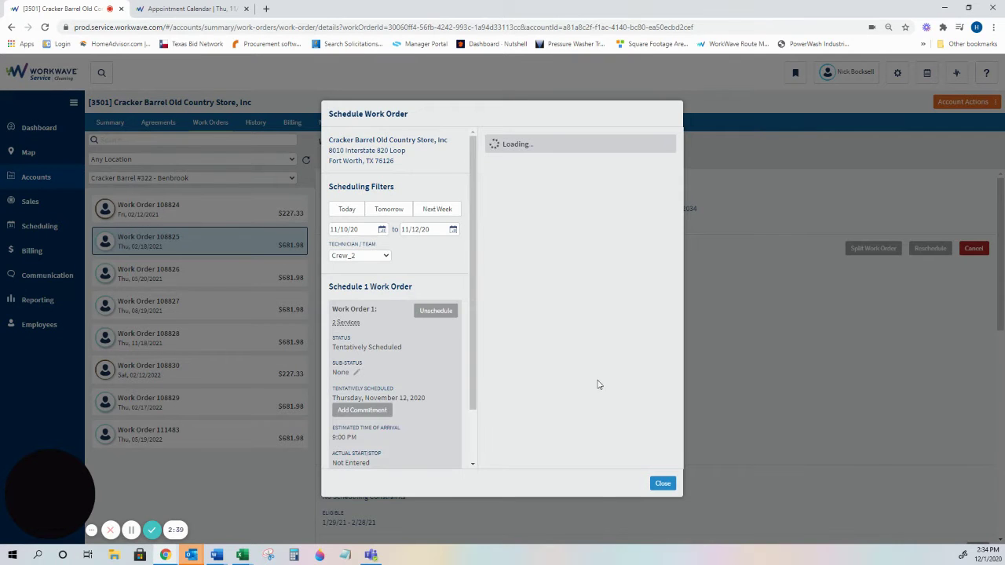
click(663, 483)
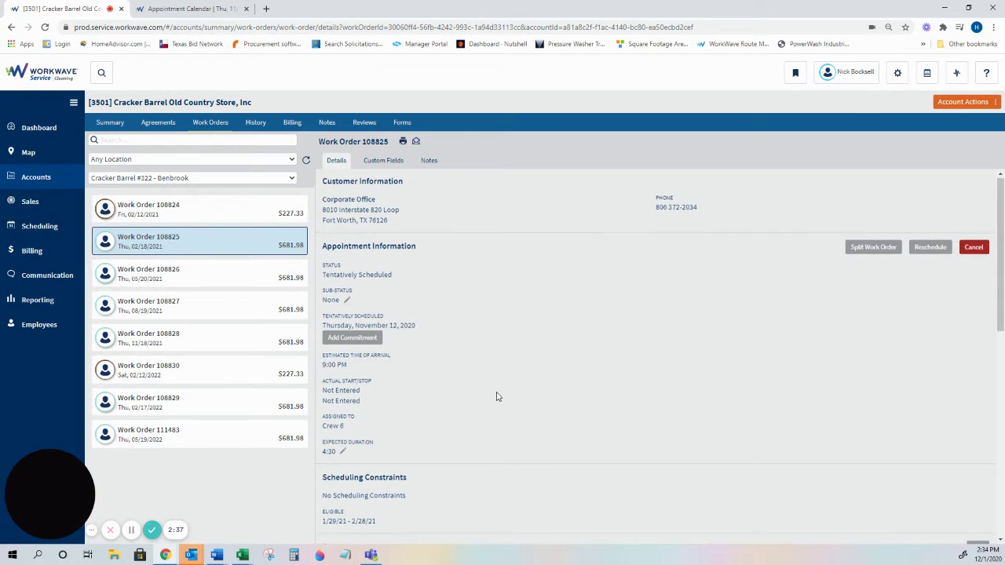
- Review the rescheduled work order's appointment details and custom fields
scroll(496, 396, down, 1)
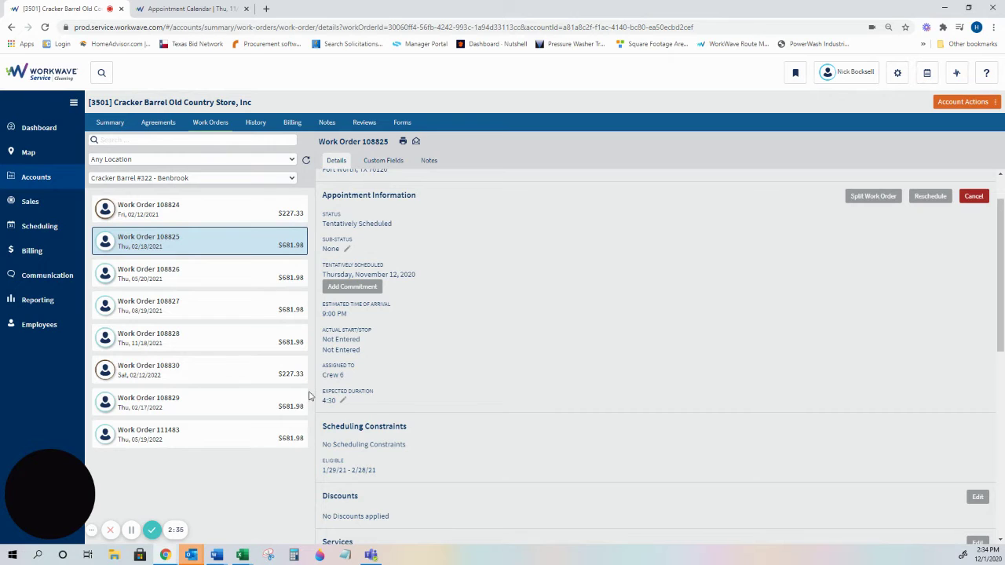
scroll(541, 379, up, 1)
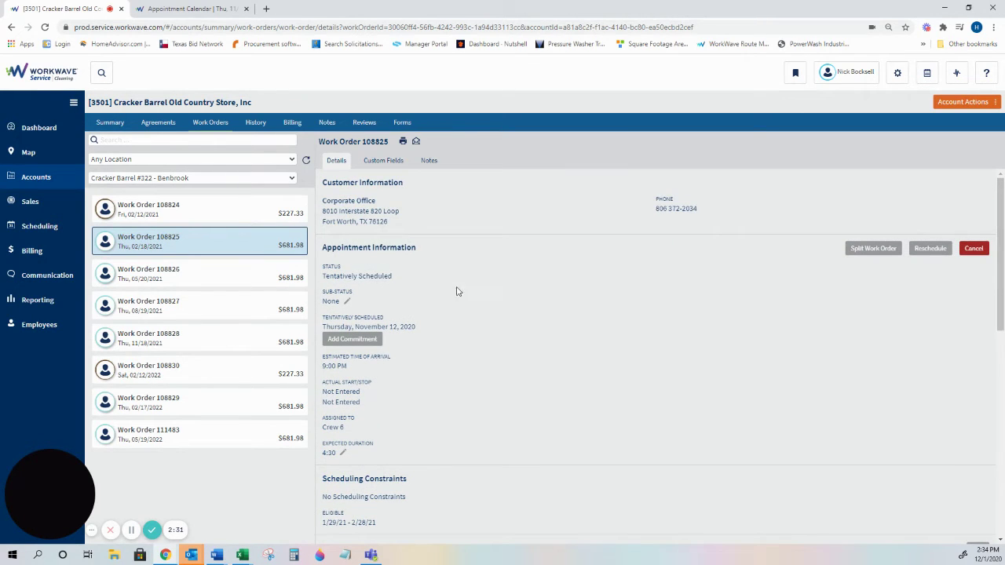
click(391, 163)
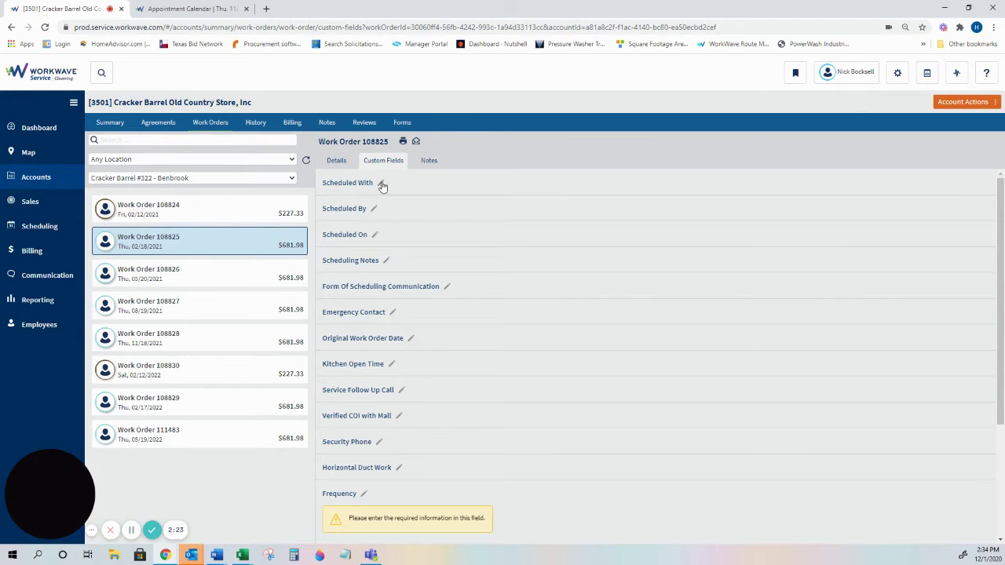
click(336, 161)
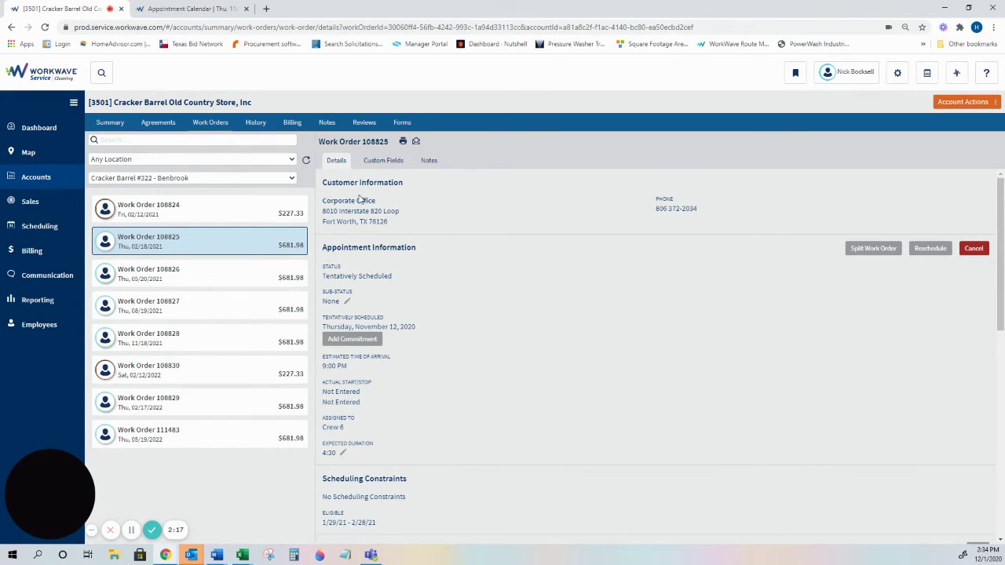
- In the work order's custom fields, record the contact's name with 2:34pm as Scheduled With and choose the signed-in user's first name as Scheduled By
click(389, 166)
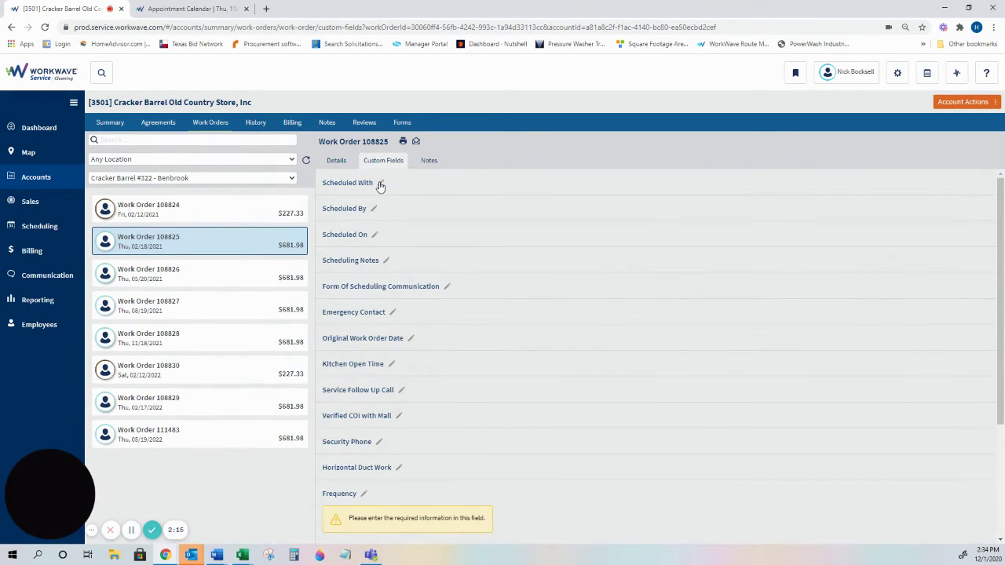
click(381, 183)
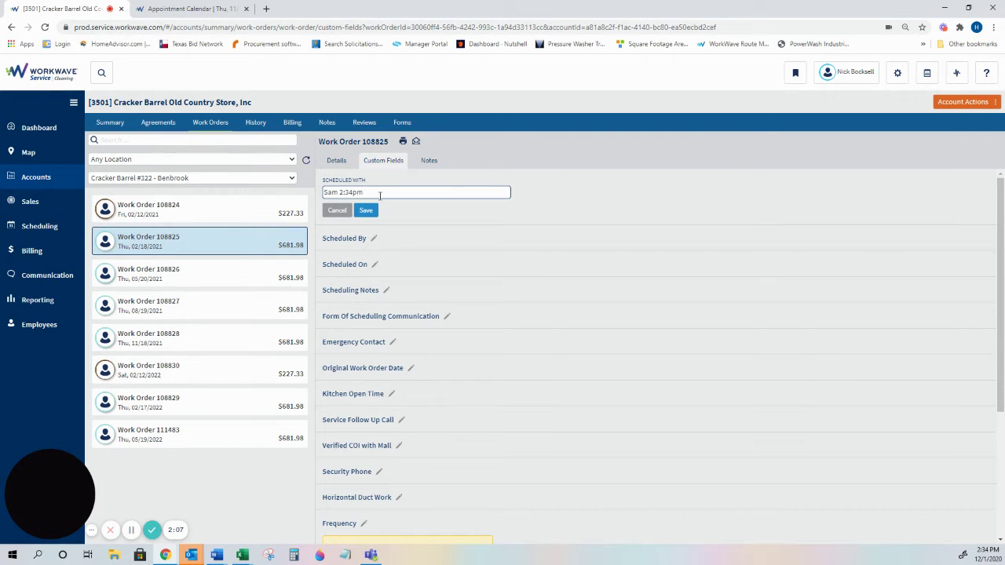
click(366, 211)
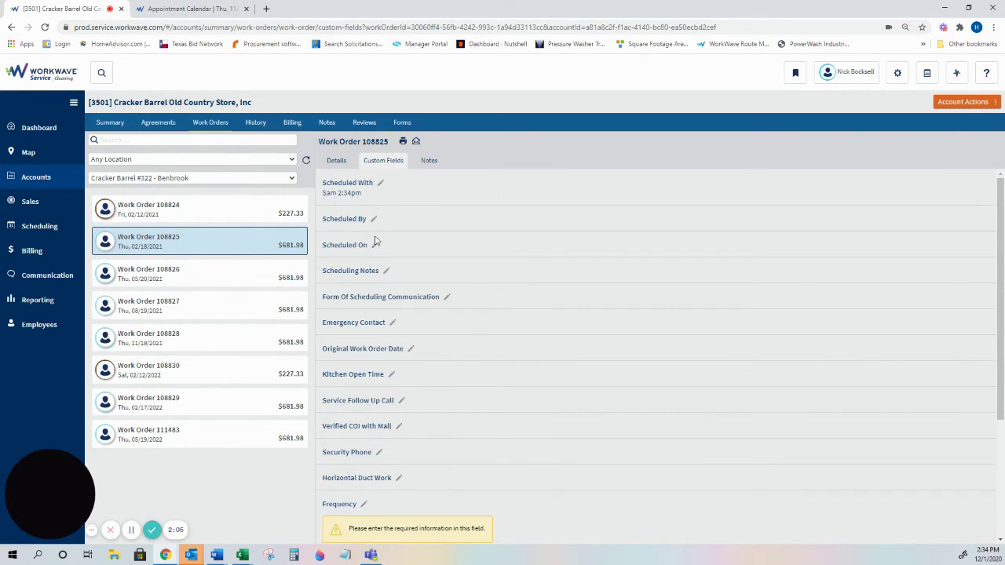
click(377, 218)
click(378, 228)
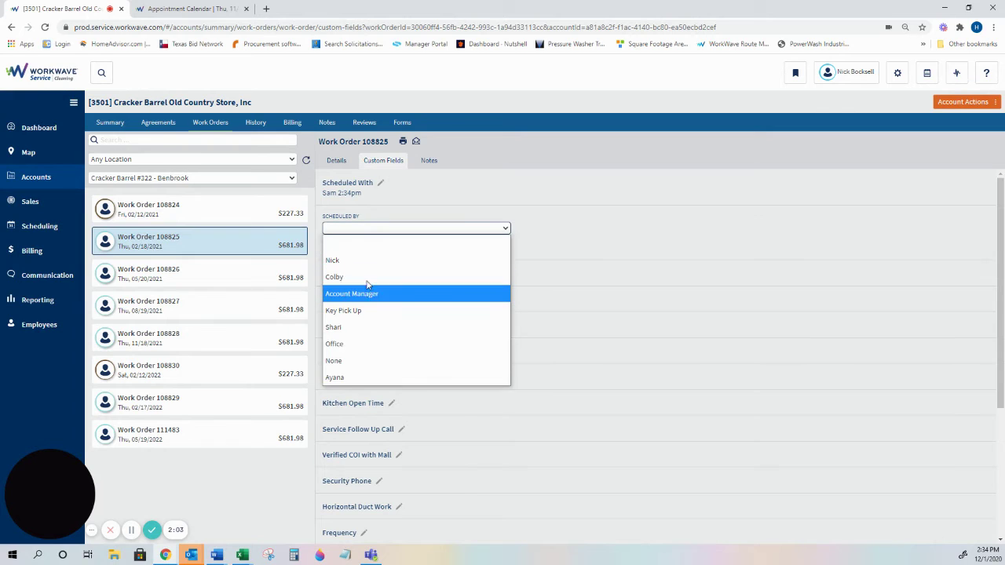
click(336, 260)
click(366, 246)
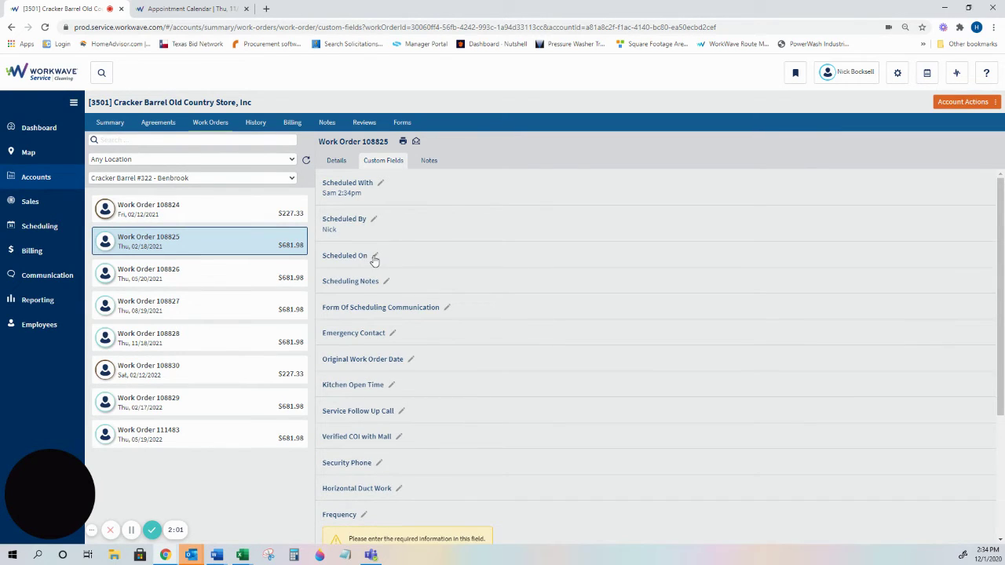
- Set the Scheduled On custom field to November 9, 2020 and save it
click(374, 257)
click(362, 267)
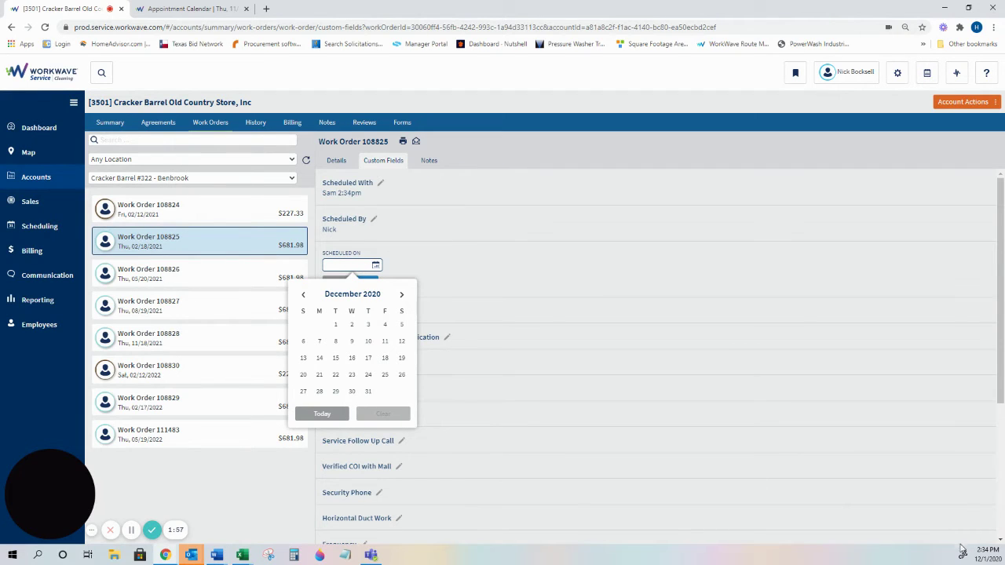
click(304, 296)
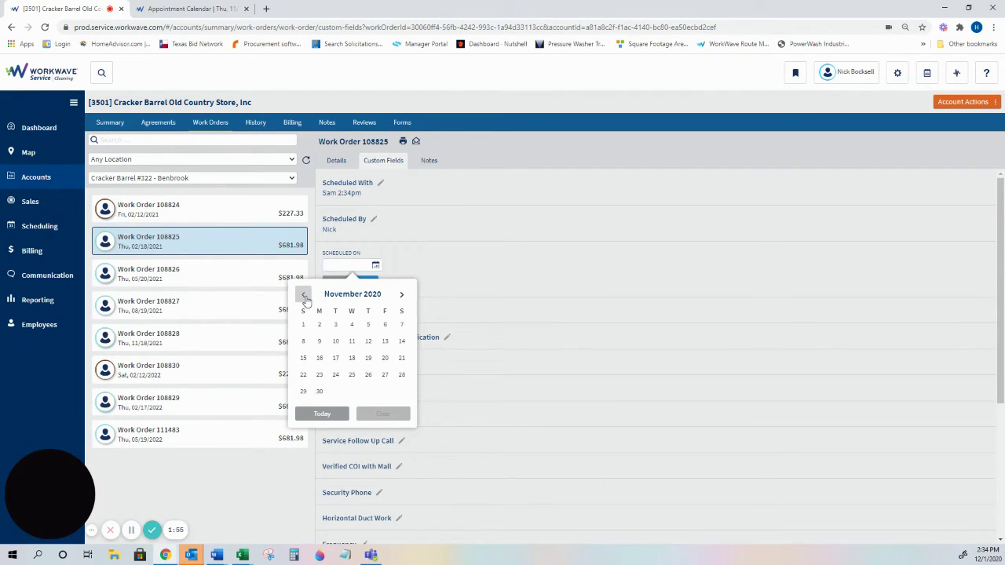
click(319, 340)
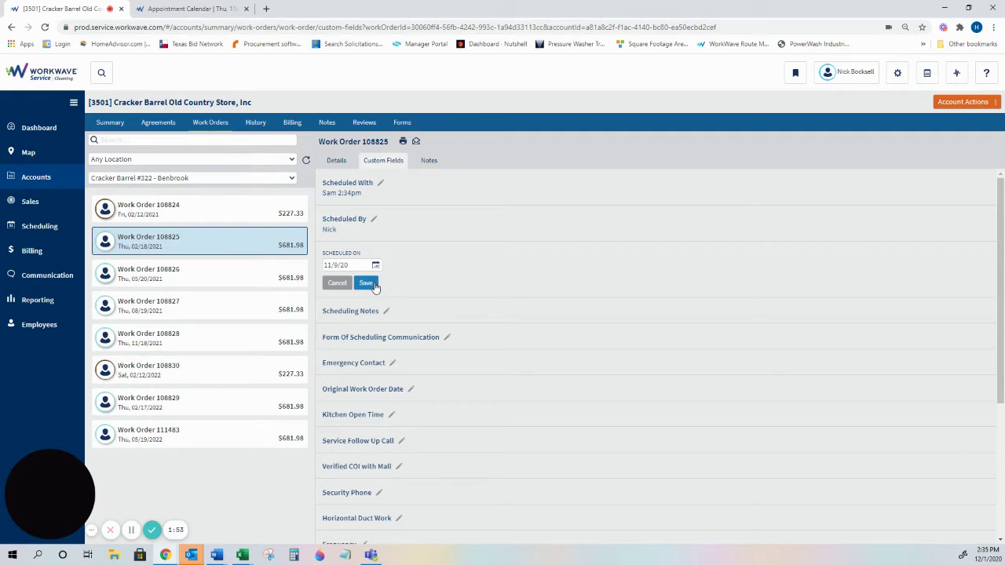
click(366, 283)
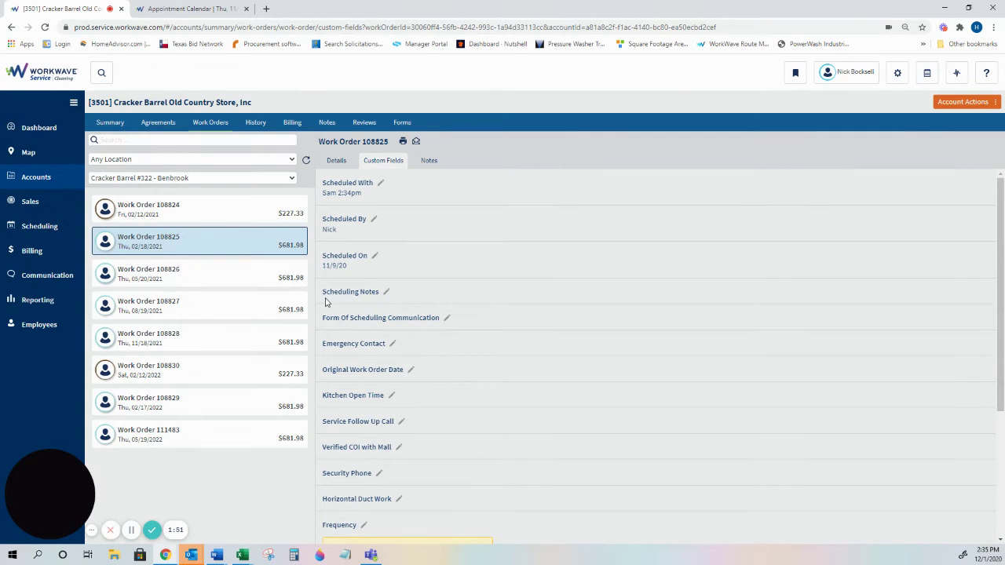
- Leave the Scheduling Notes blank and set the Form Of Scheduling Communication to Phone Call
click(386, 293)
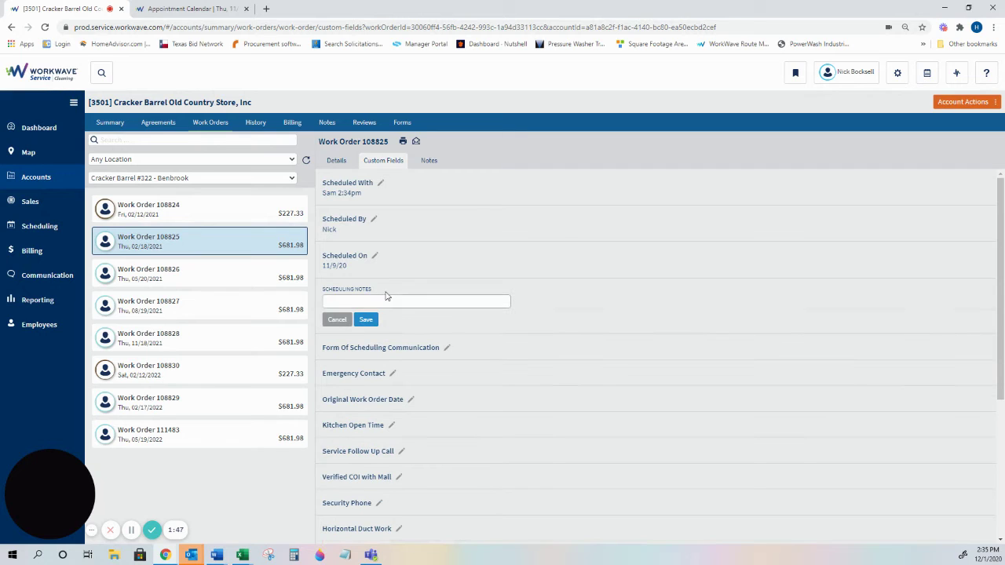
click(345, 320)
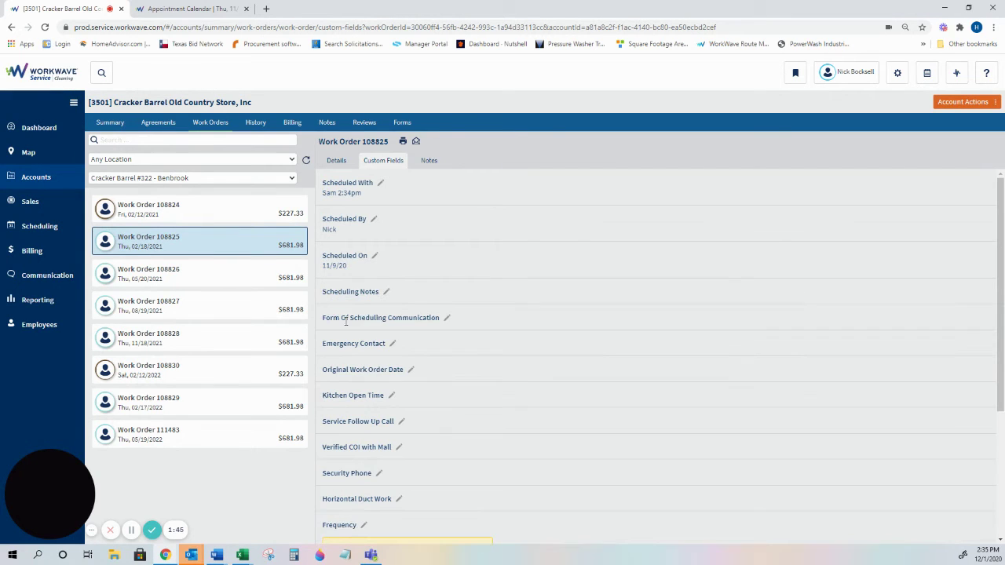
click(446, 317)
click(442, 326)
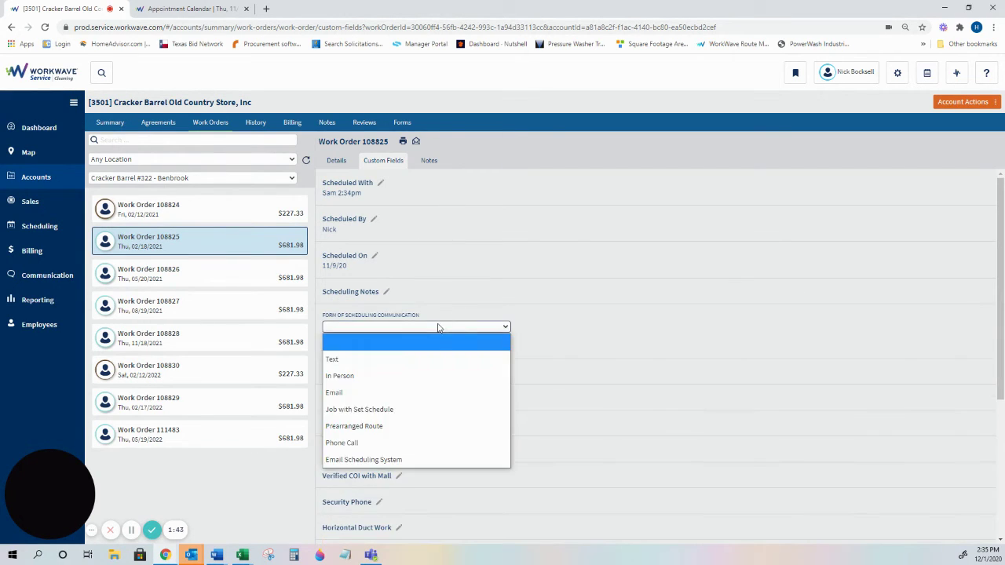
click(425, 441)
click(369, 348)
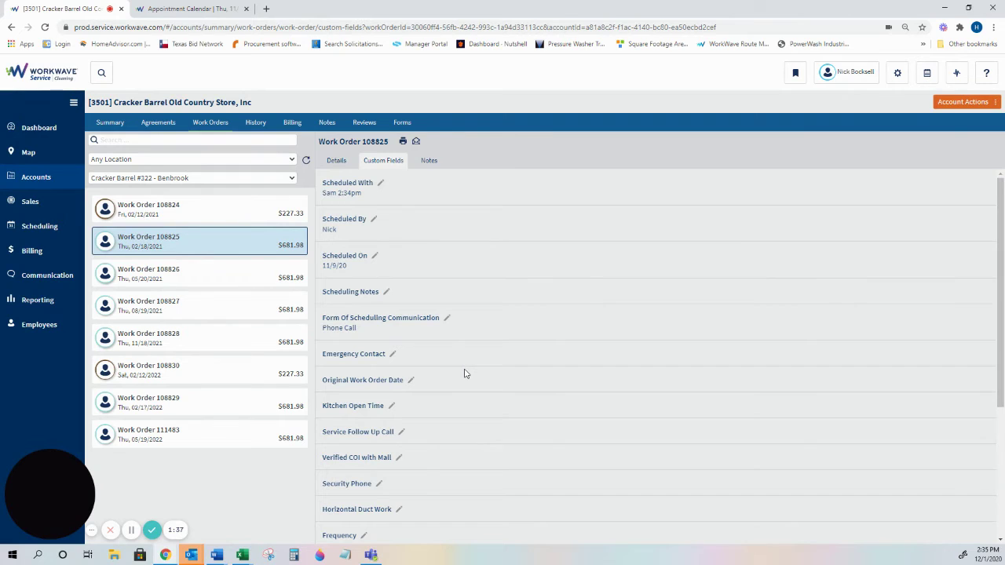
- Set the Kitchen Open Time custom field to 5am and save it
scroll(440, 372, down, 1)
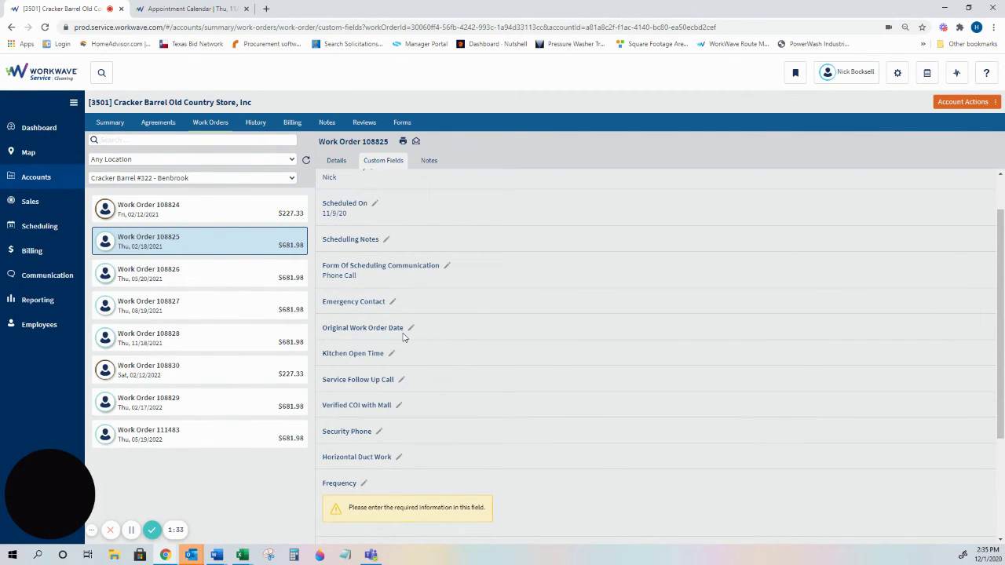
click(392, 354)
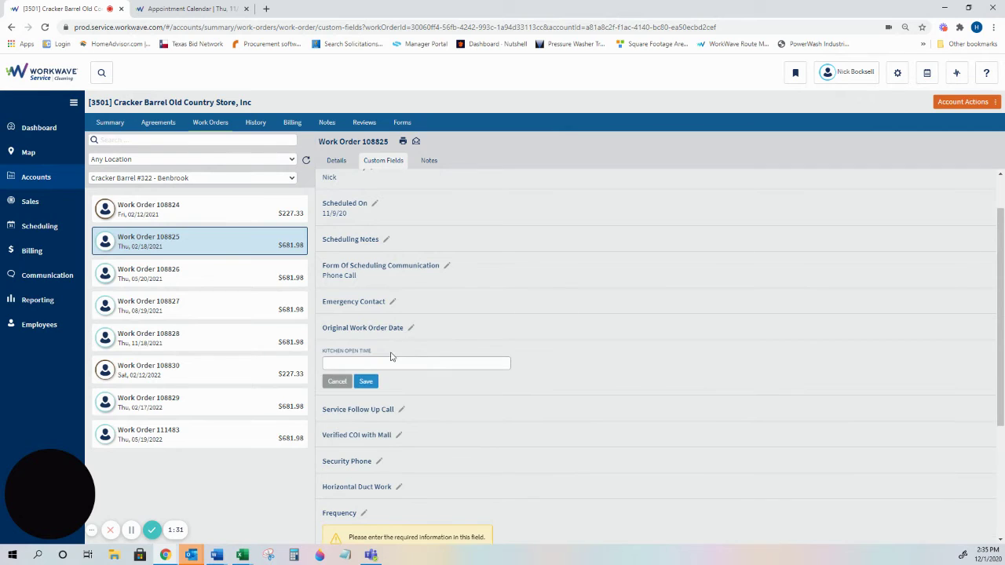
click(391, 361)
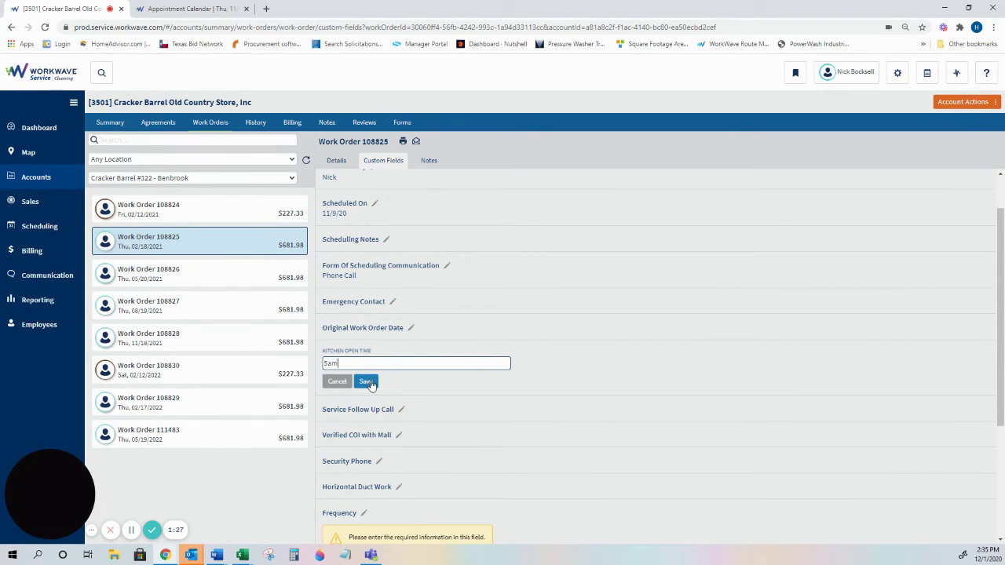
click(366, 381)
- Fill in the required Frequency custom field with Quarterly and save it
scroll(440, 330, down, 1)
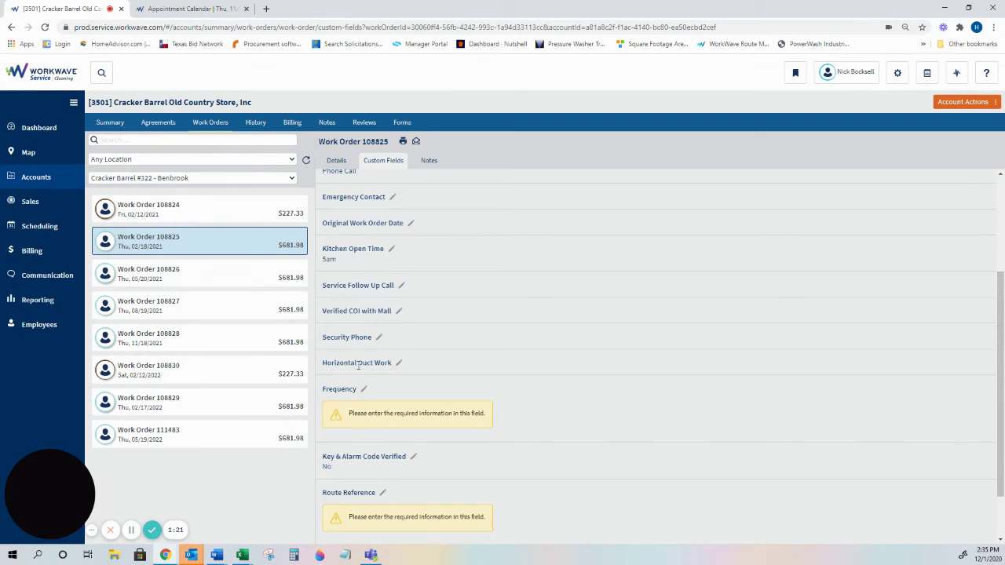
scroll(455, 367, down, 1)
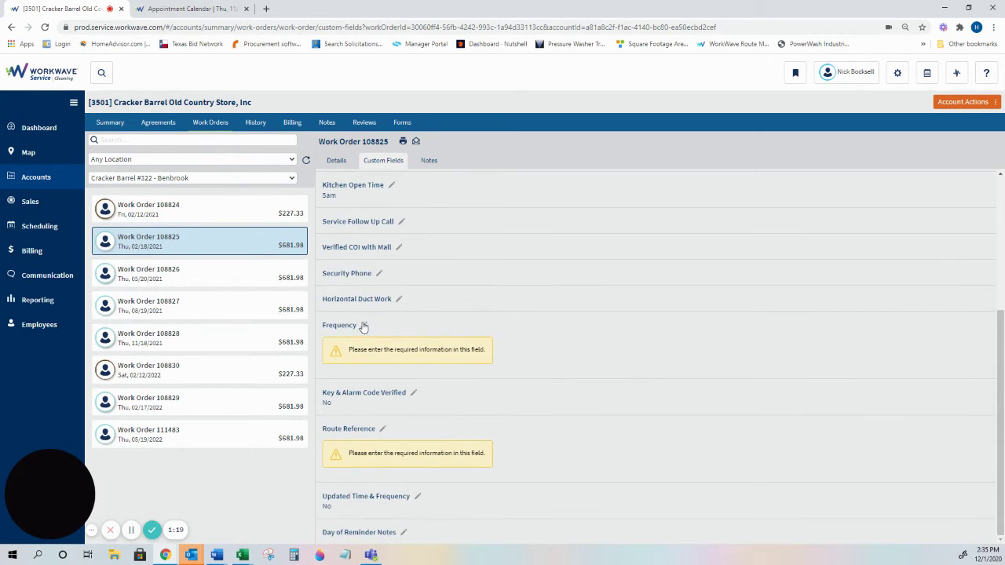
click(366, 325)
click(369, 346)
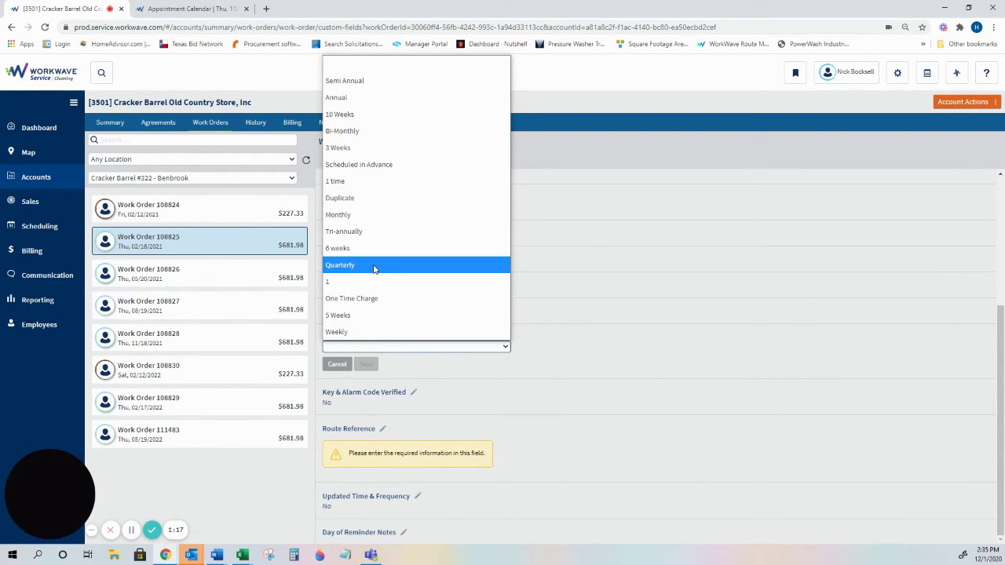
click(375, 266)
click(366, 366)
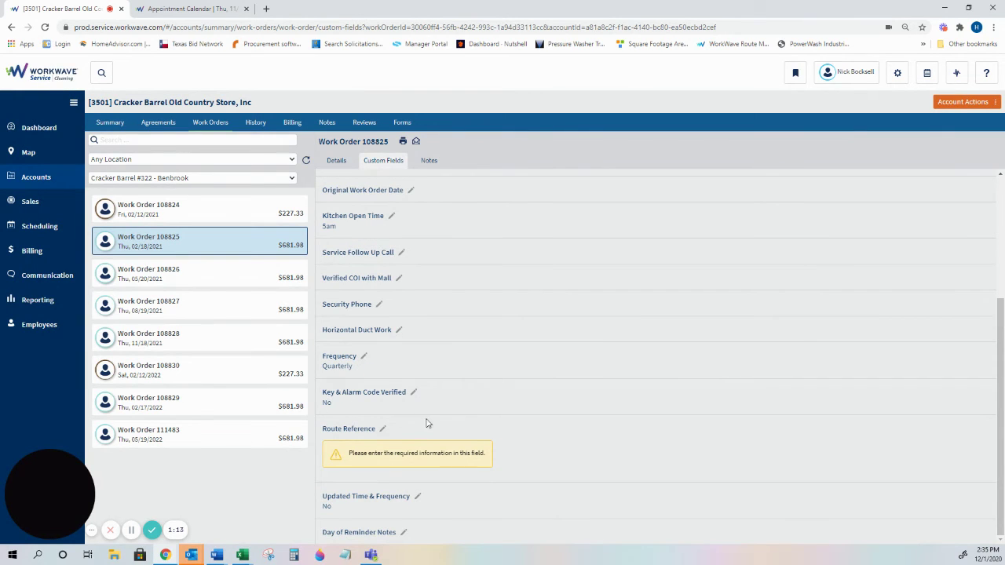
- Fill in the required Route Reference custom field with Yellow and save it
click(383, 429)
click(395, 452)
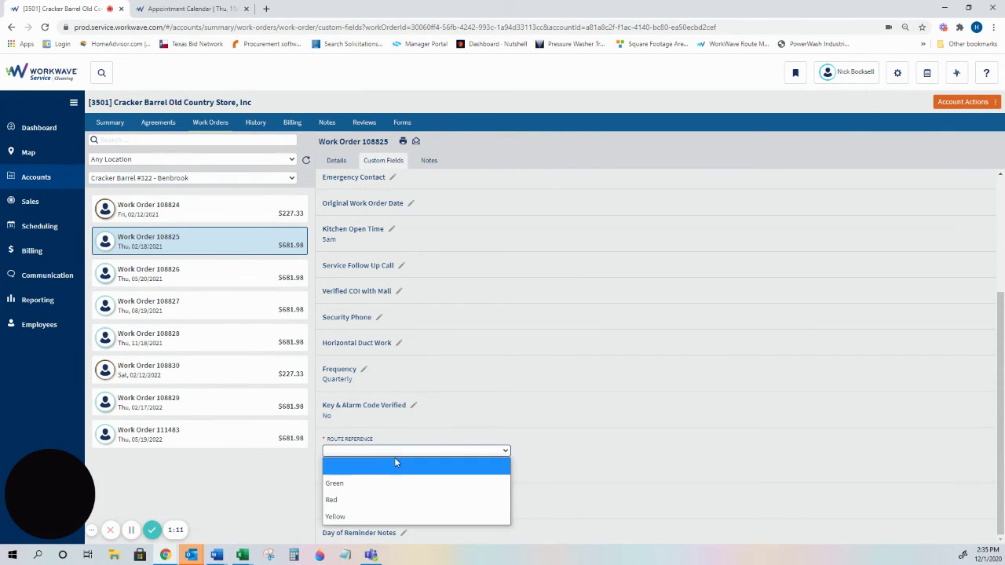
click(383, 515)
click(369, 469)
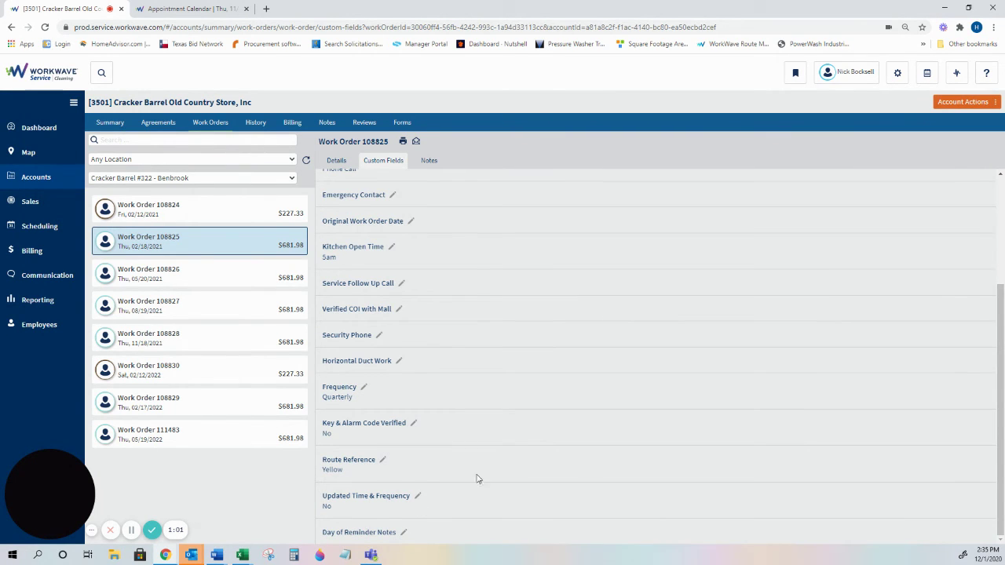
- Check the work order's notes, and copy the text "Must get work order signed by MOD!!" with its initials from the account notes
scroll(492, 403, up, 3)
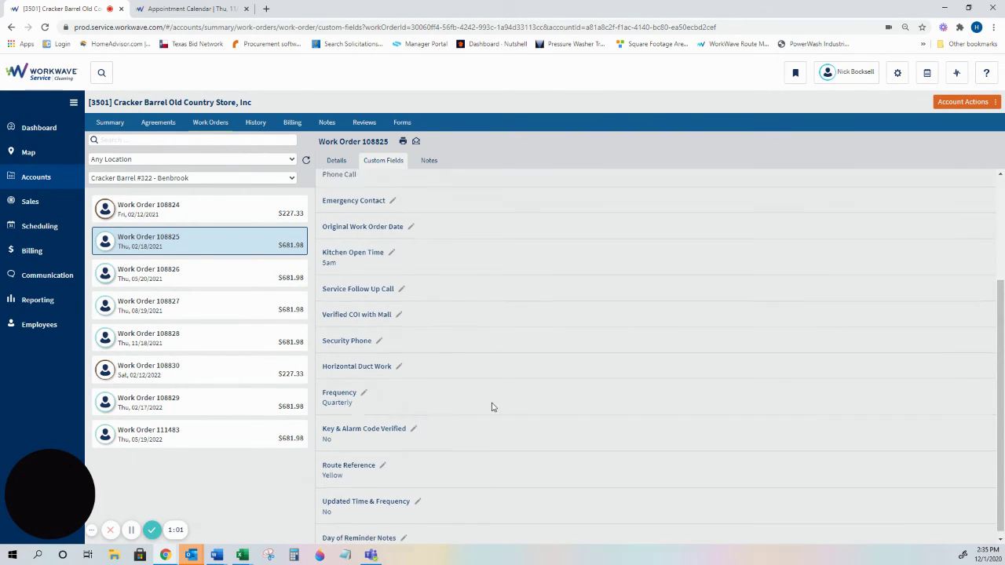
click(431, 161)
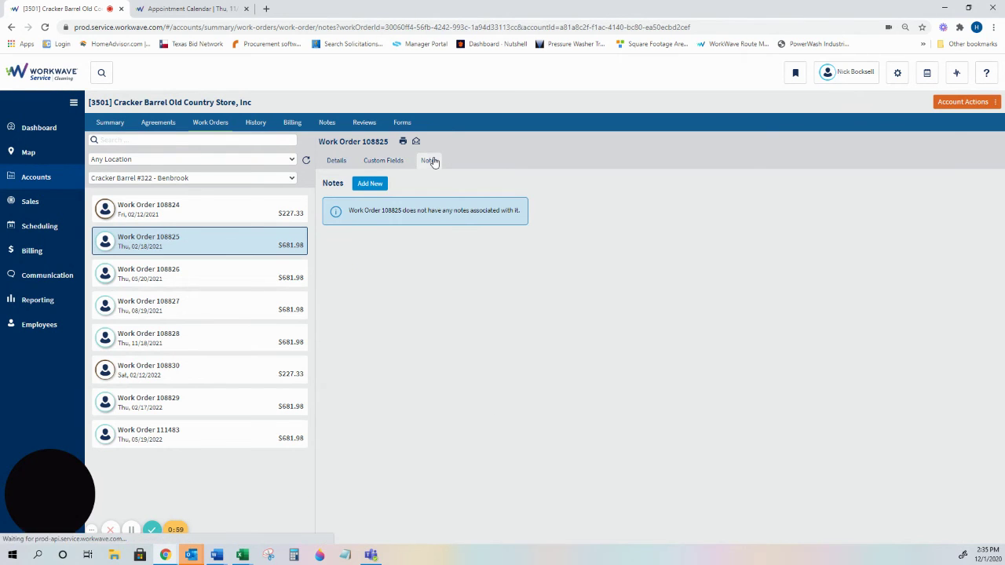
click(328, 125)
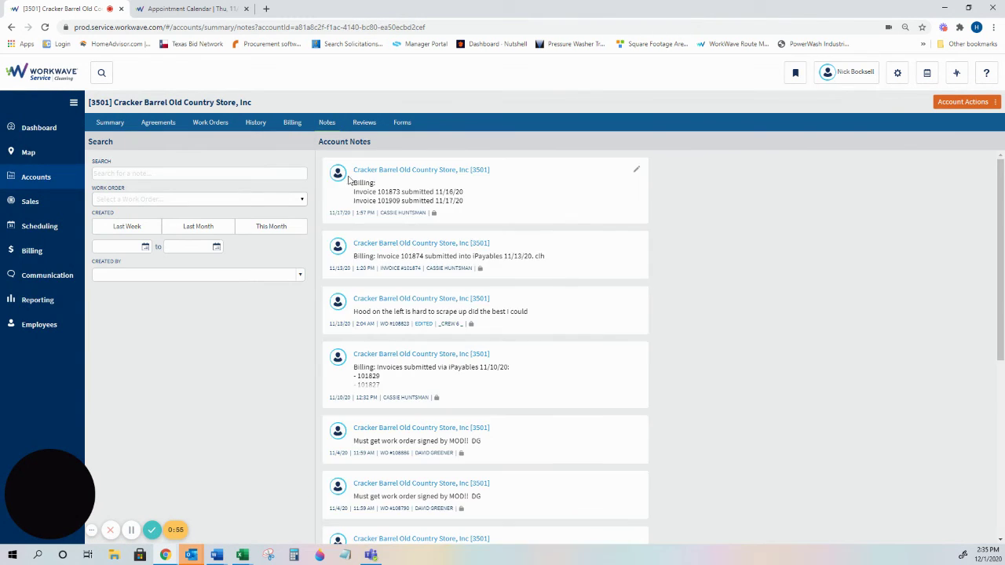
triple_click(414, 443)
key(ctrl+c)
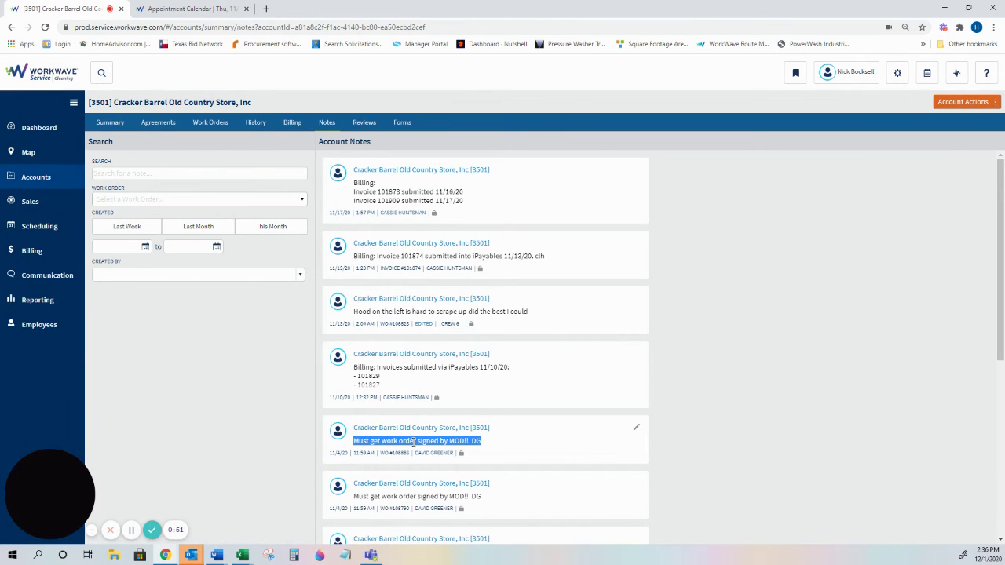
- Return to the account's work orders and filter them to the Cracker Barrel #322 - Benbrook agreement
click(216, 124)
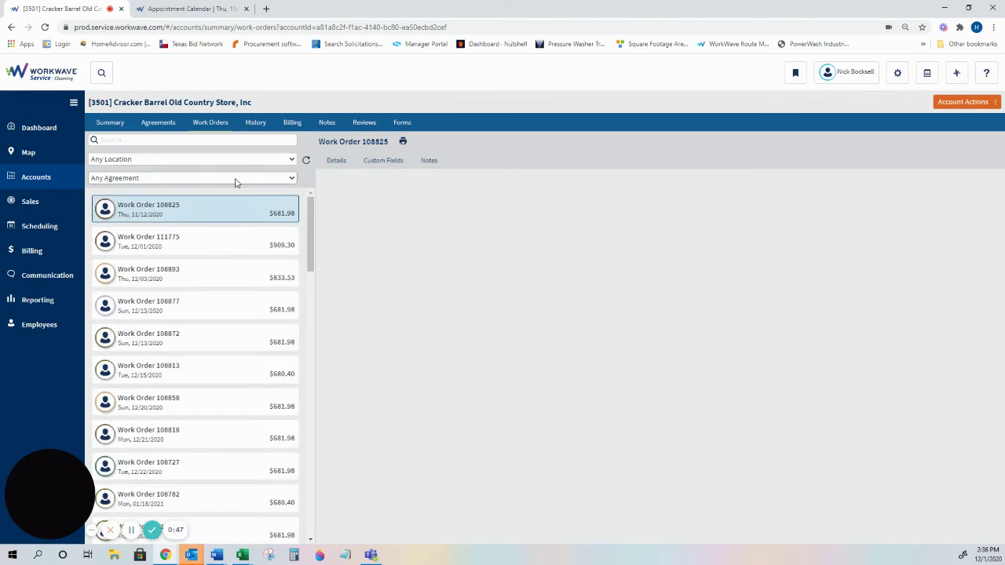
click(234, 179)
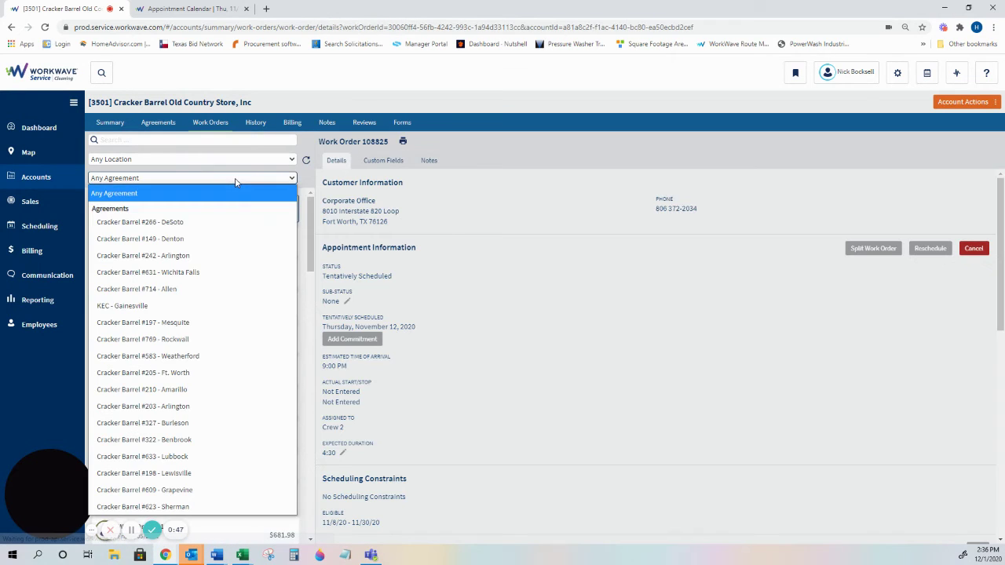
click(209, 438)
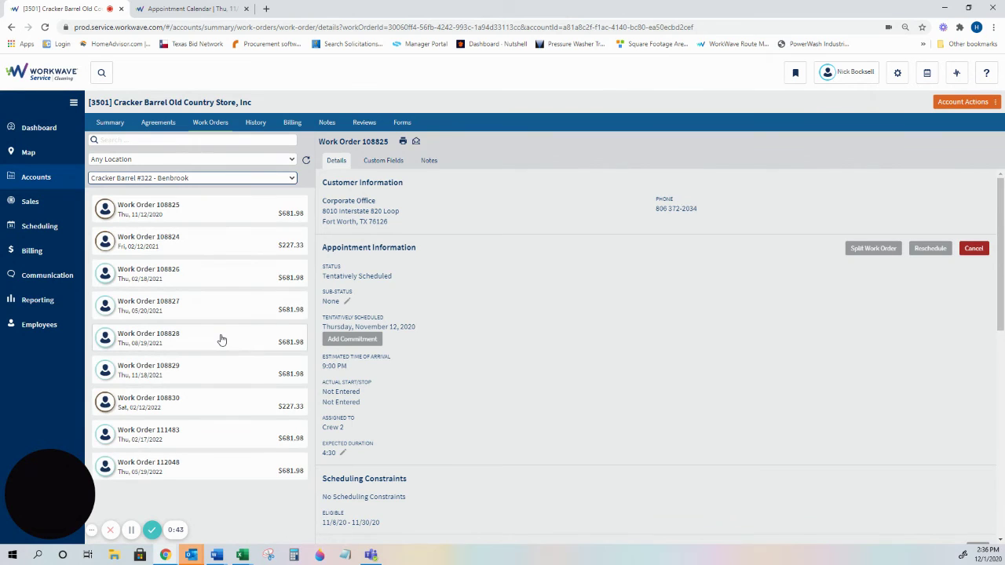
- Add the copied "Must get work order signed by MOD!!" text as a new note on the Friday, 02/12/2021 work order
click(211, 241)
click(429, 160)
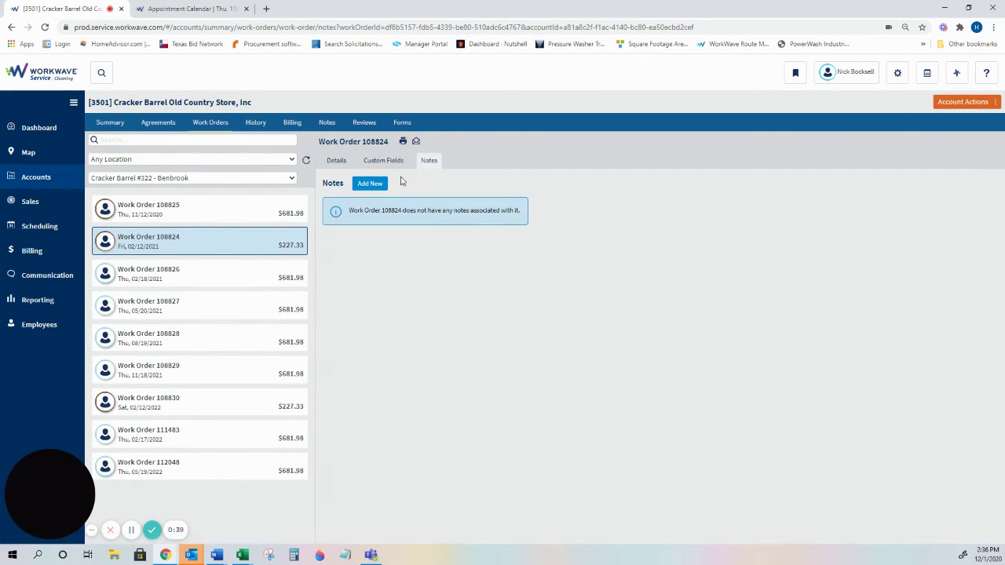
click(370, 183)
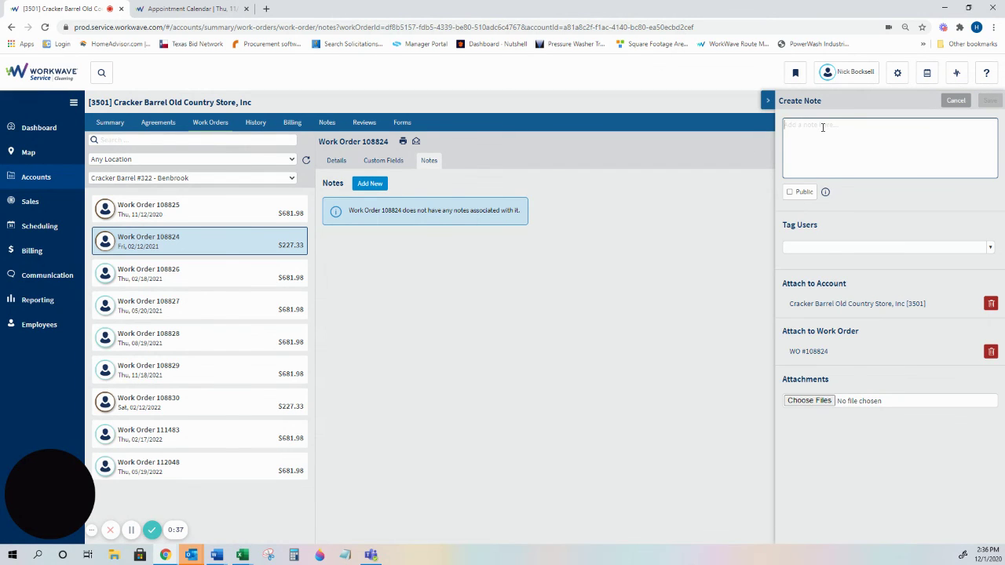
key(ctrl+v)
click(992, 101)
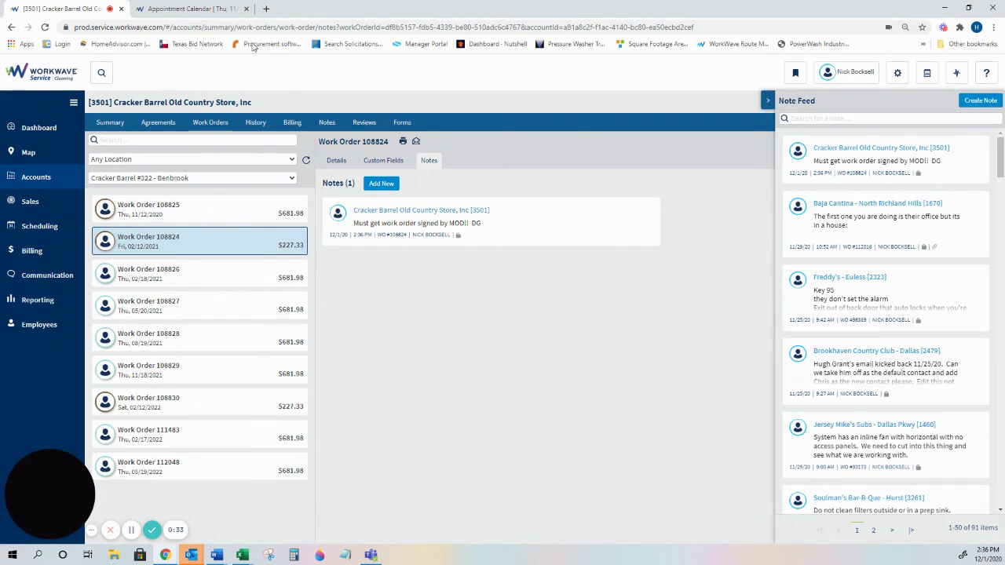
- Switch to the appointment calendar for Thursday, 11/12/2020 and reload it
click(204, 8)
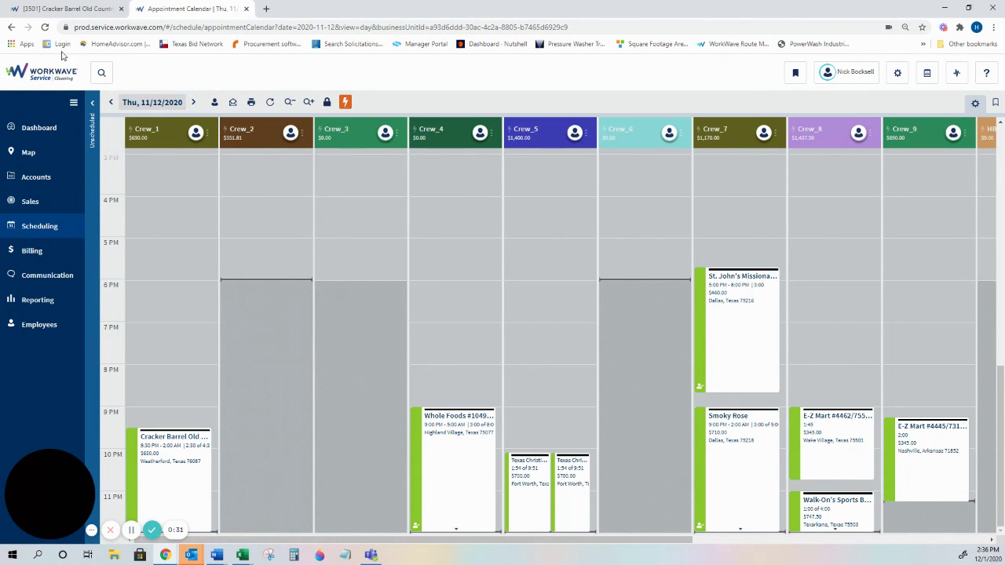
click(46, 27)
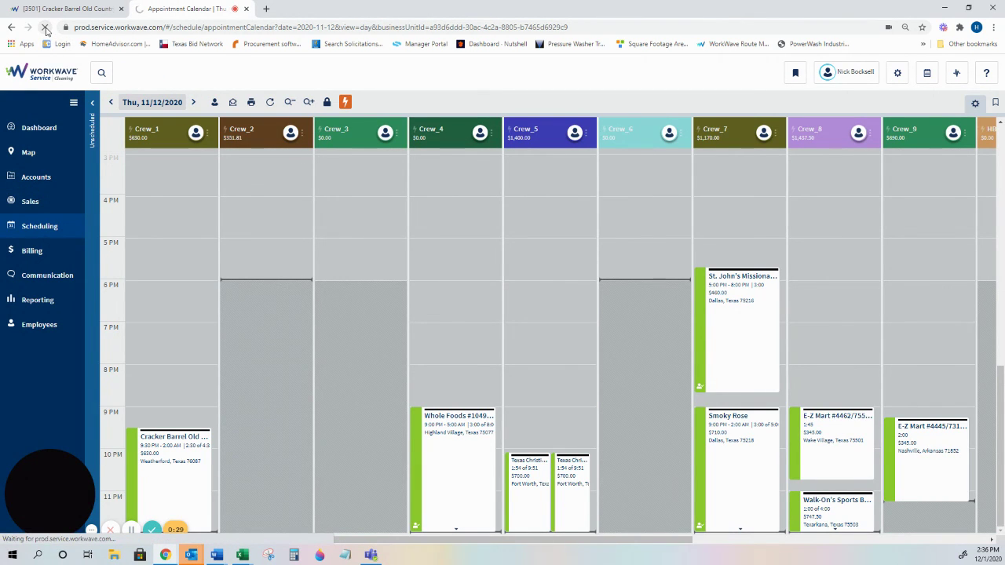